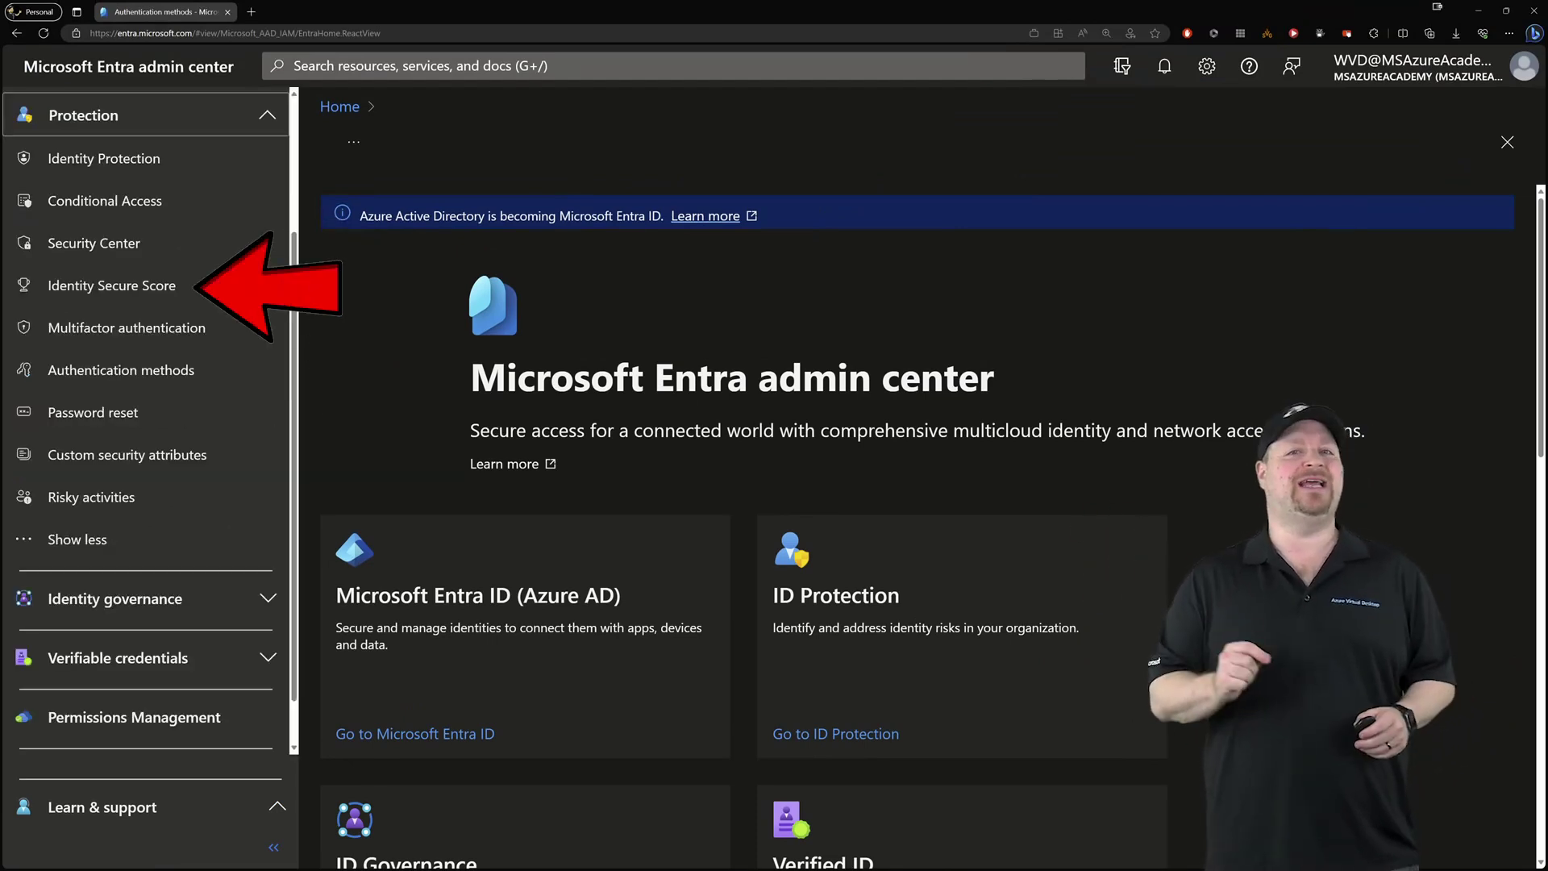
Open Identity Secure Score and scroll through its improvement actions
click(111, 281)
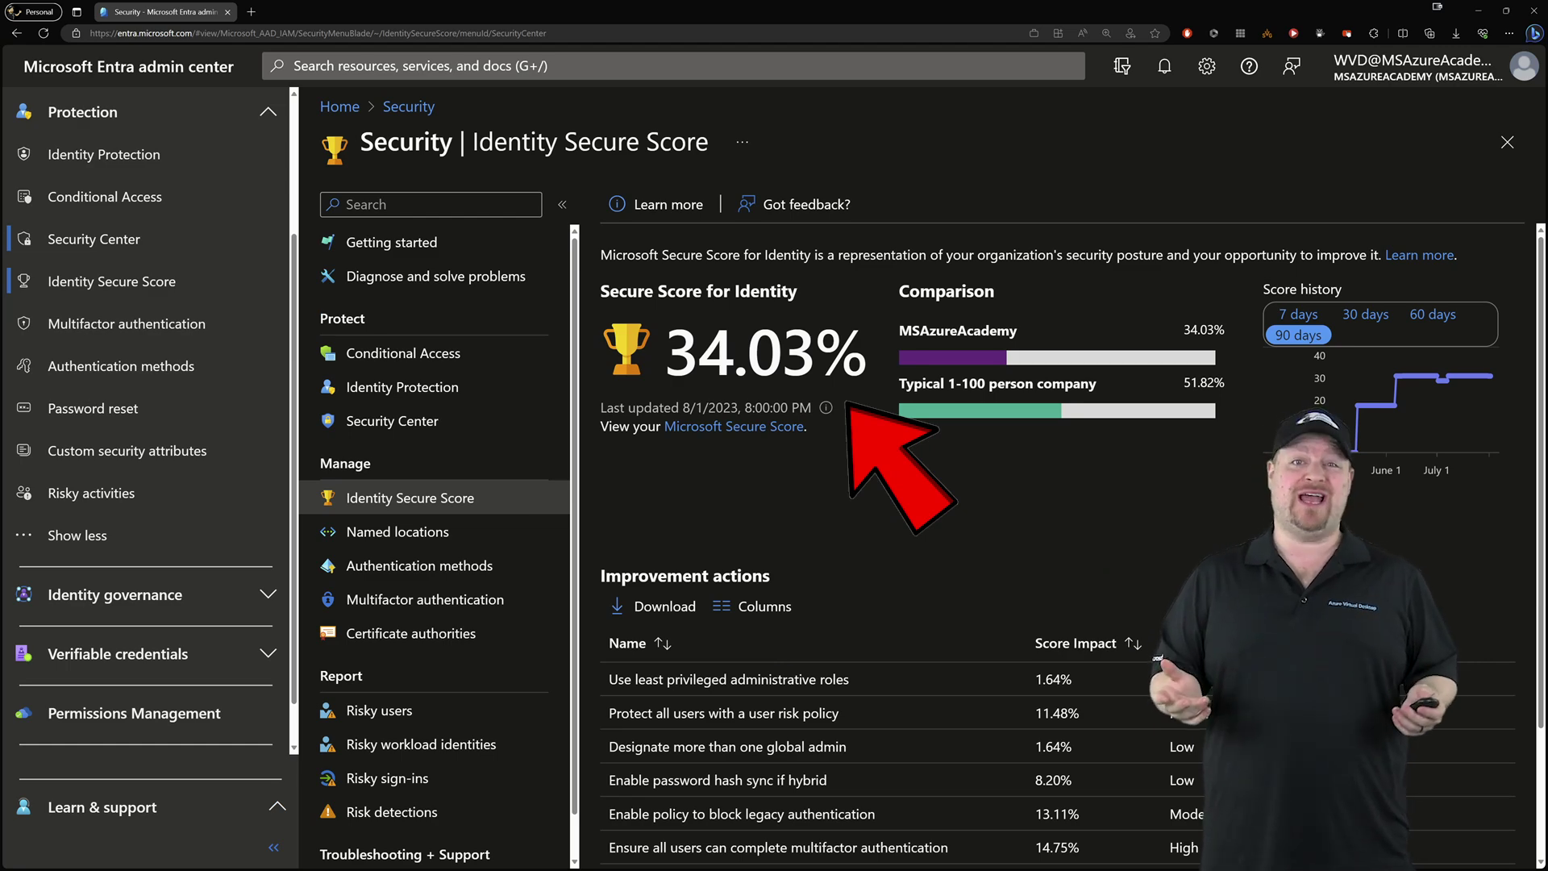
scroll(1048, 564, down, 2)
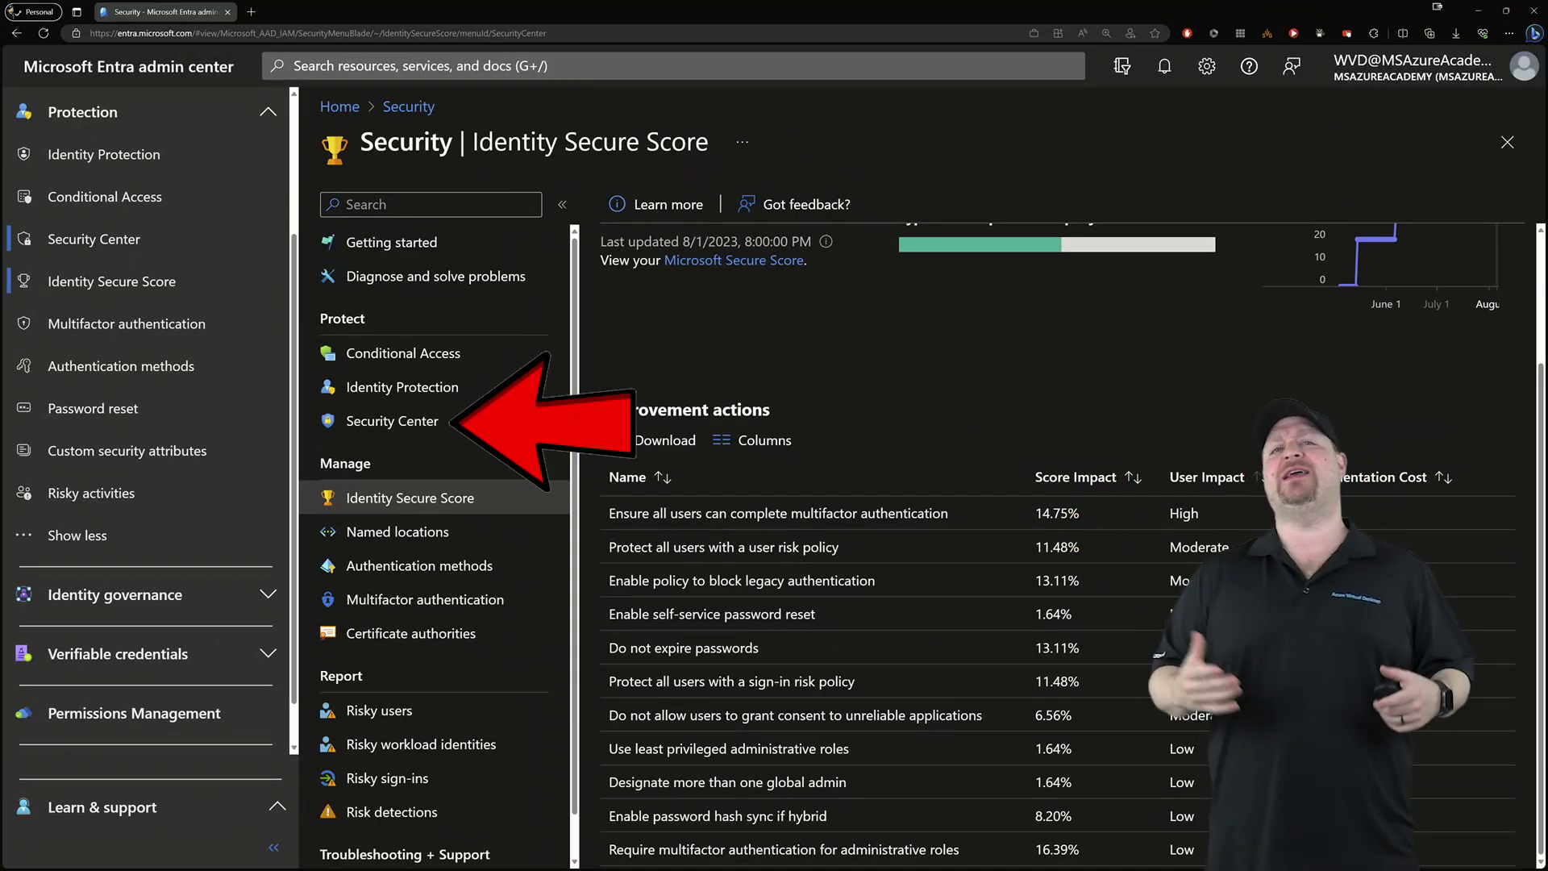
click(391, 421)
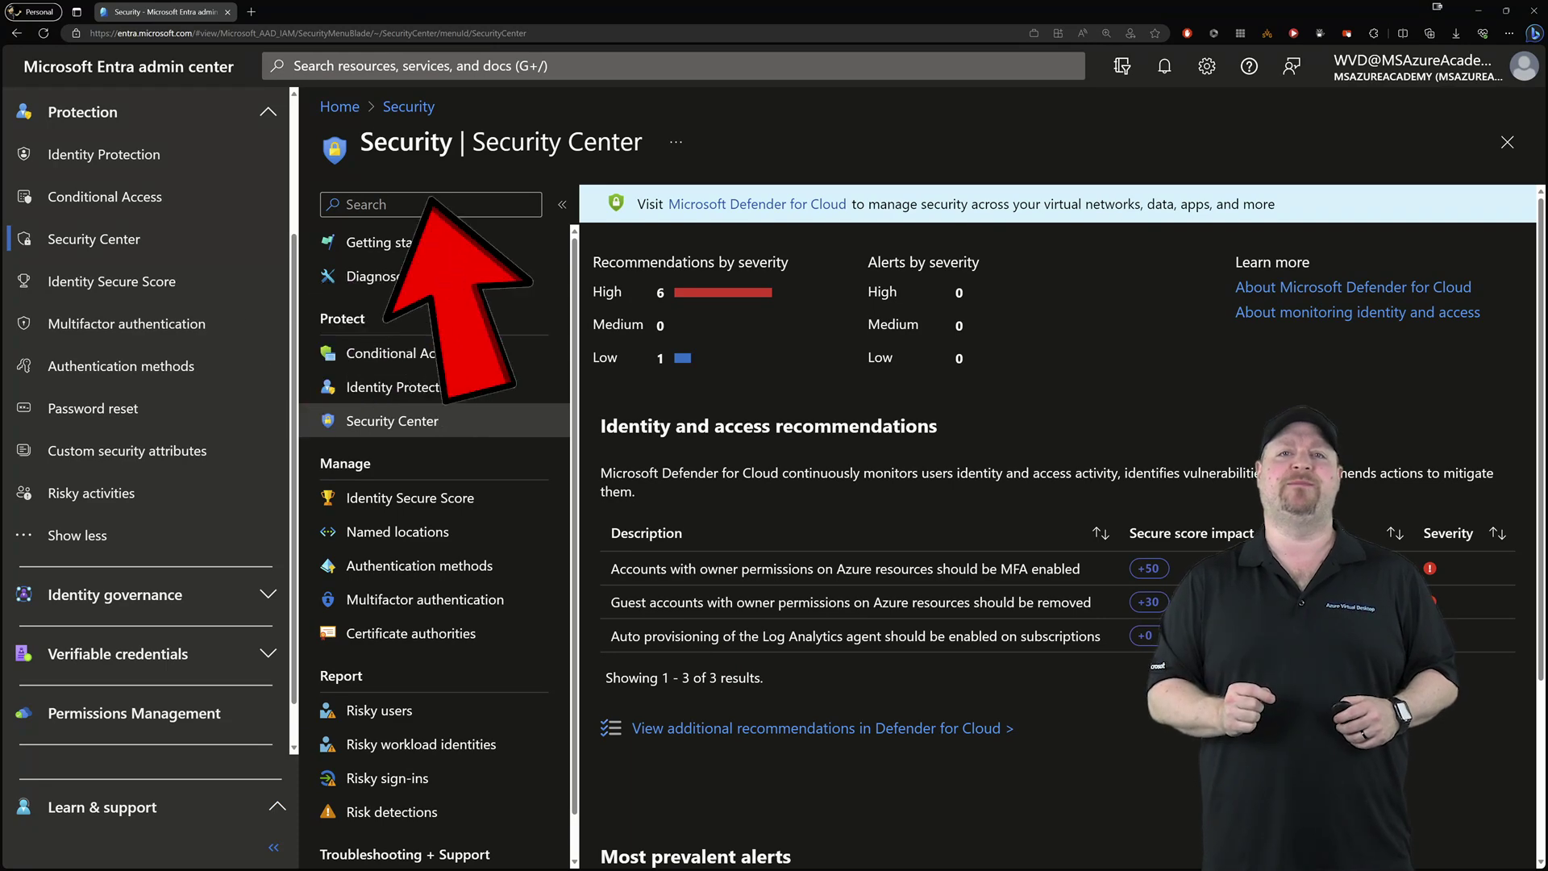
click(120, 366)
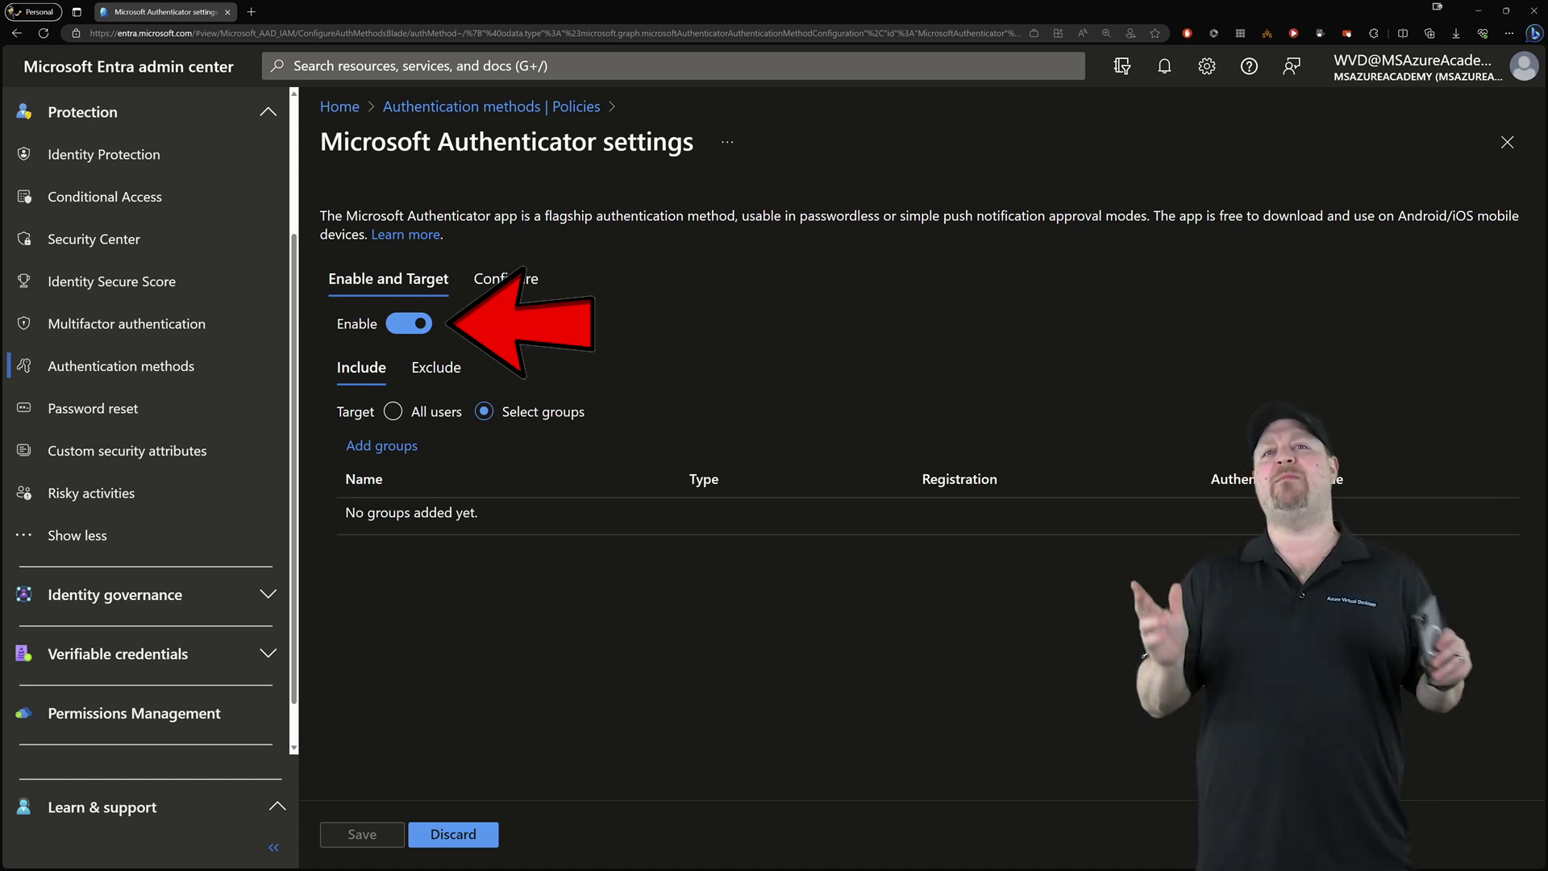
Set the Microsoft Authenticator policy target to All users
click(393, 412)
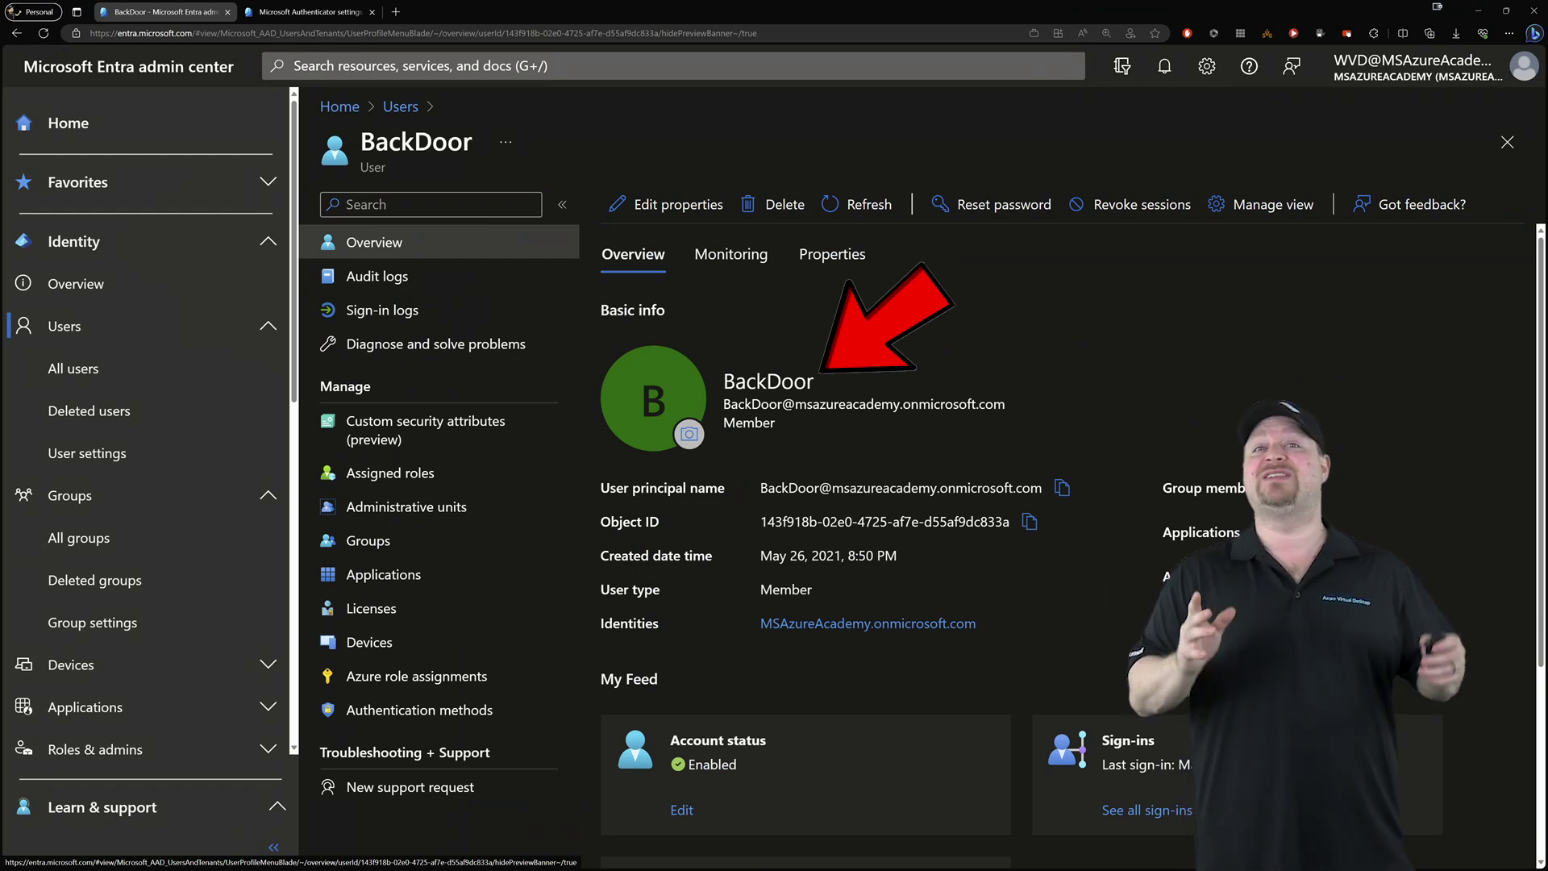
Check which roles are assigned to the emergency user account
click(391, 473)
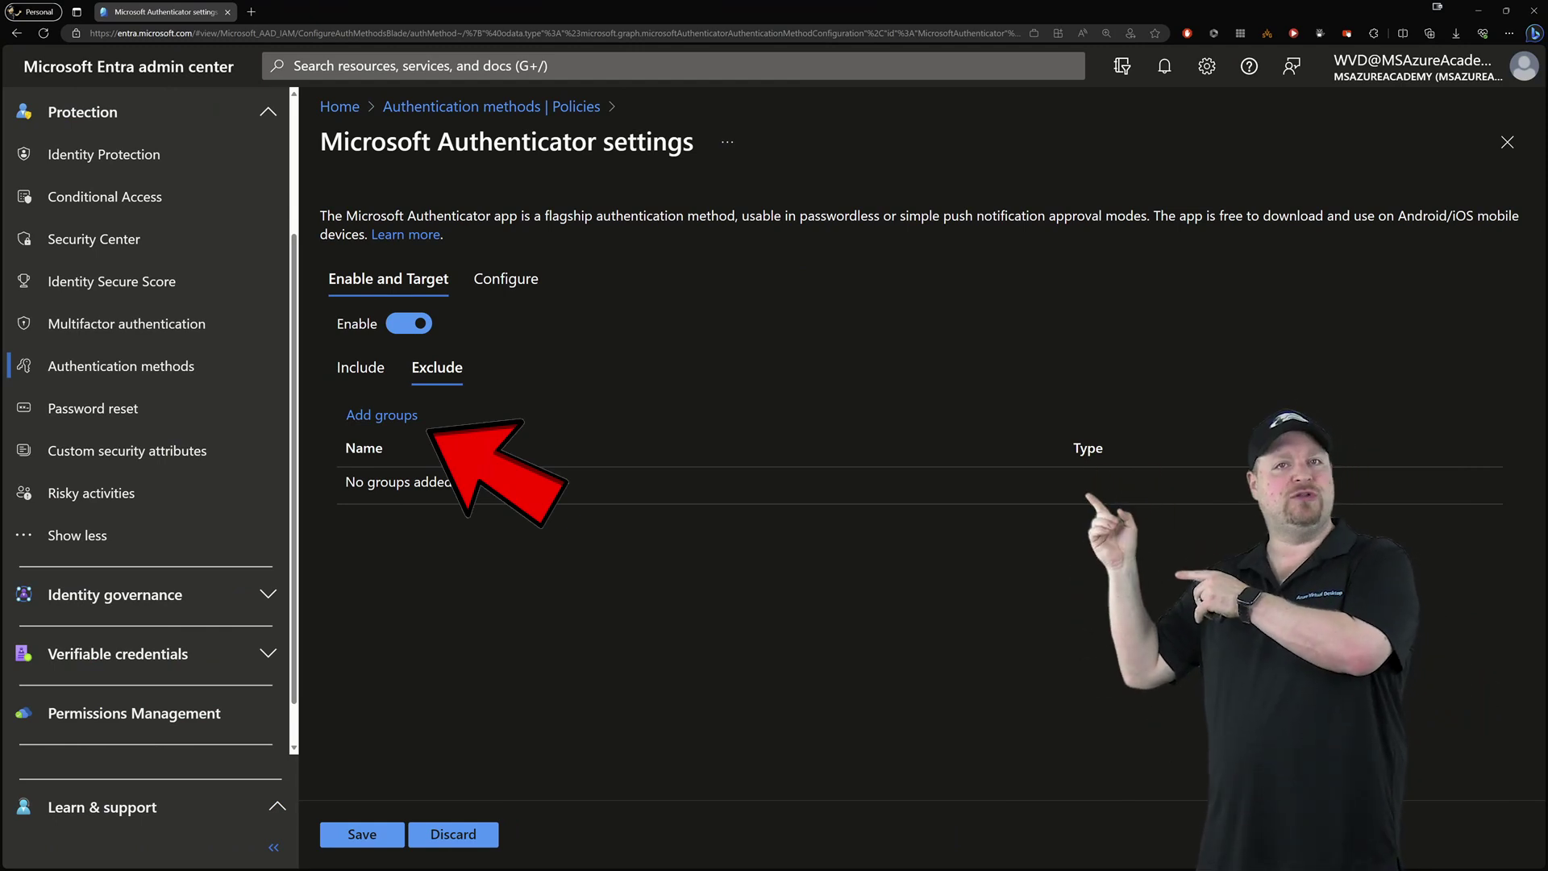
Exclude the BreakGlass group, allow Authenticator OTP, and save the Microsoft Authenticator policy
click(381, 414)
click(402, 678)
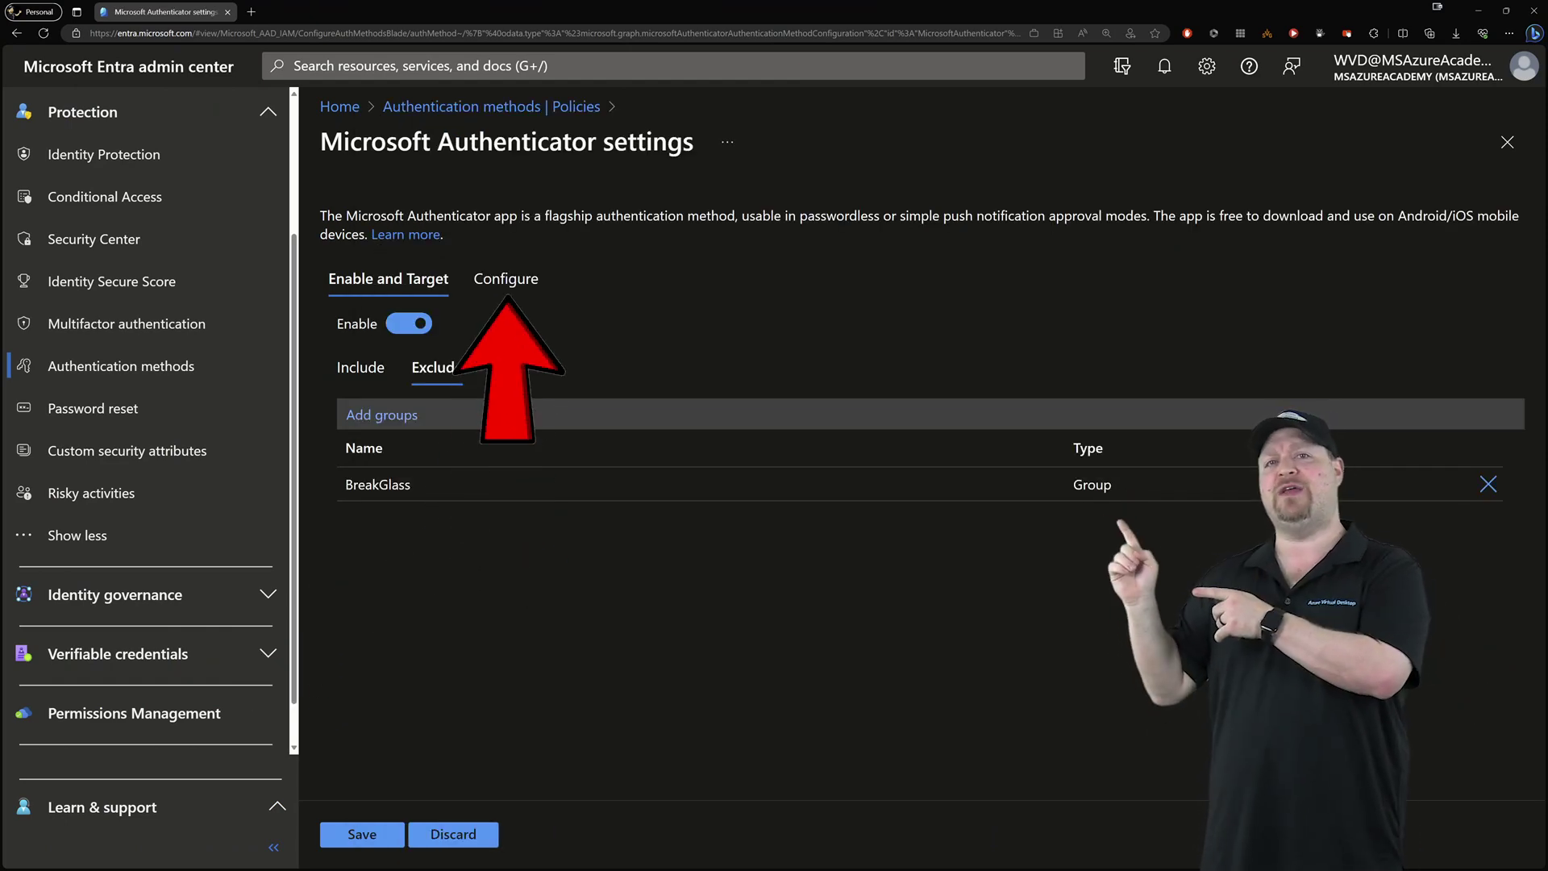
click(506, 278)
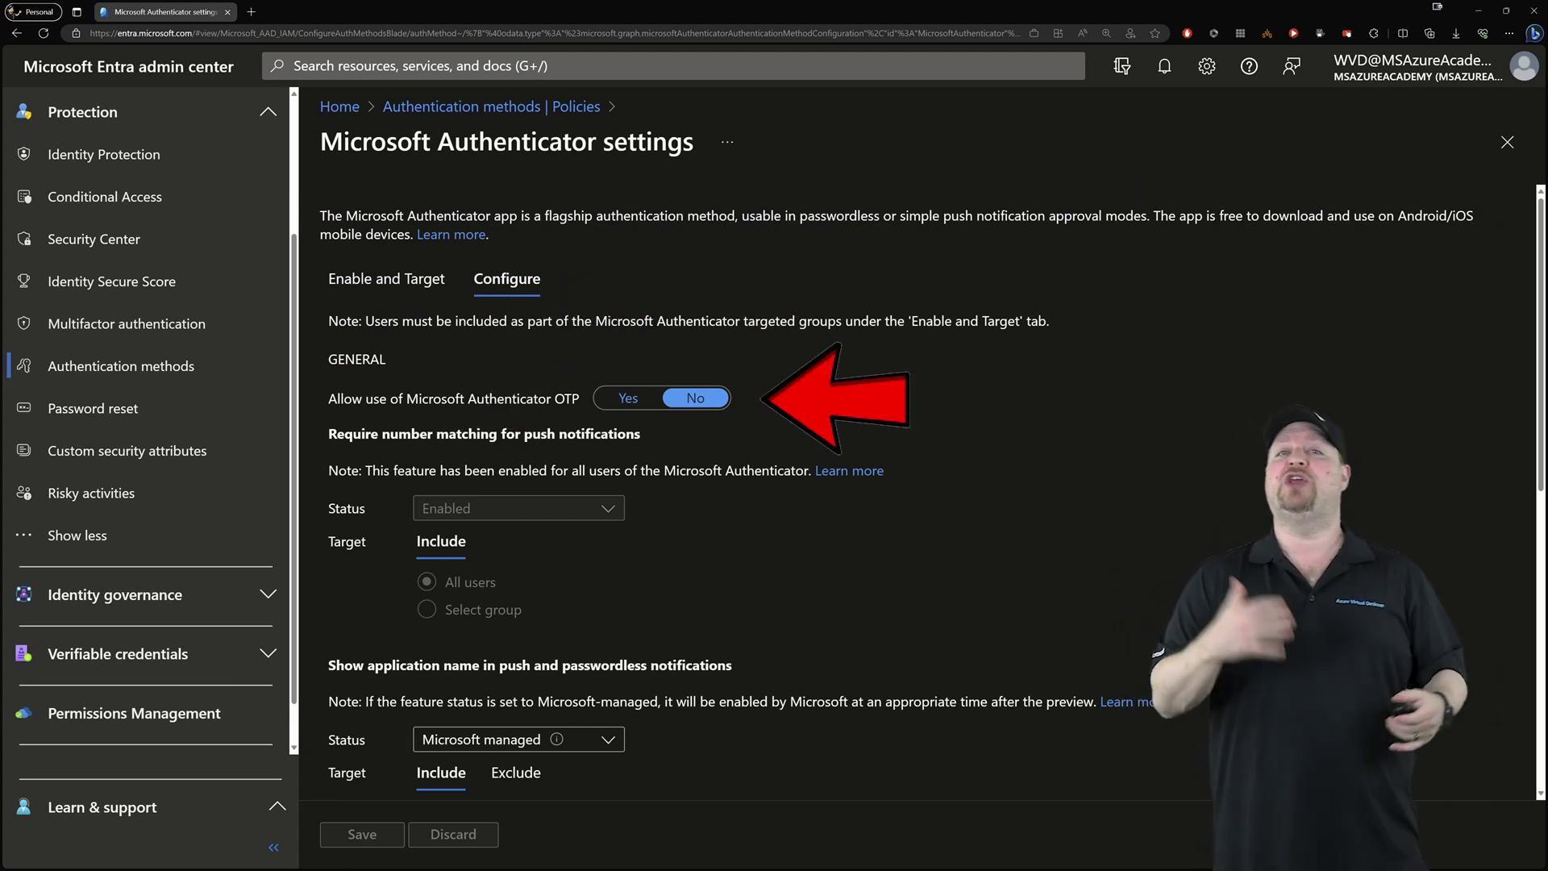
click(628, 398)
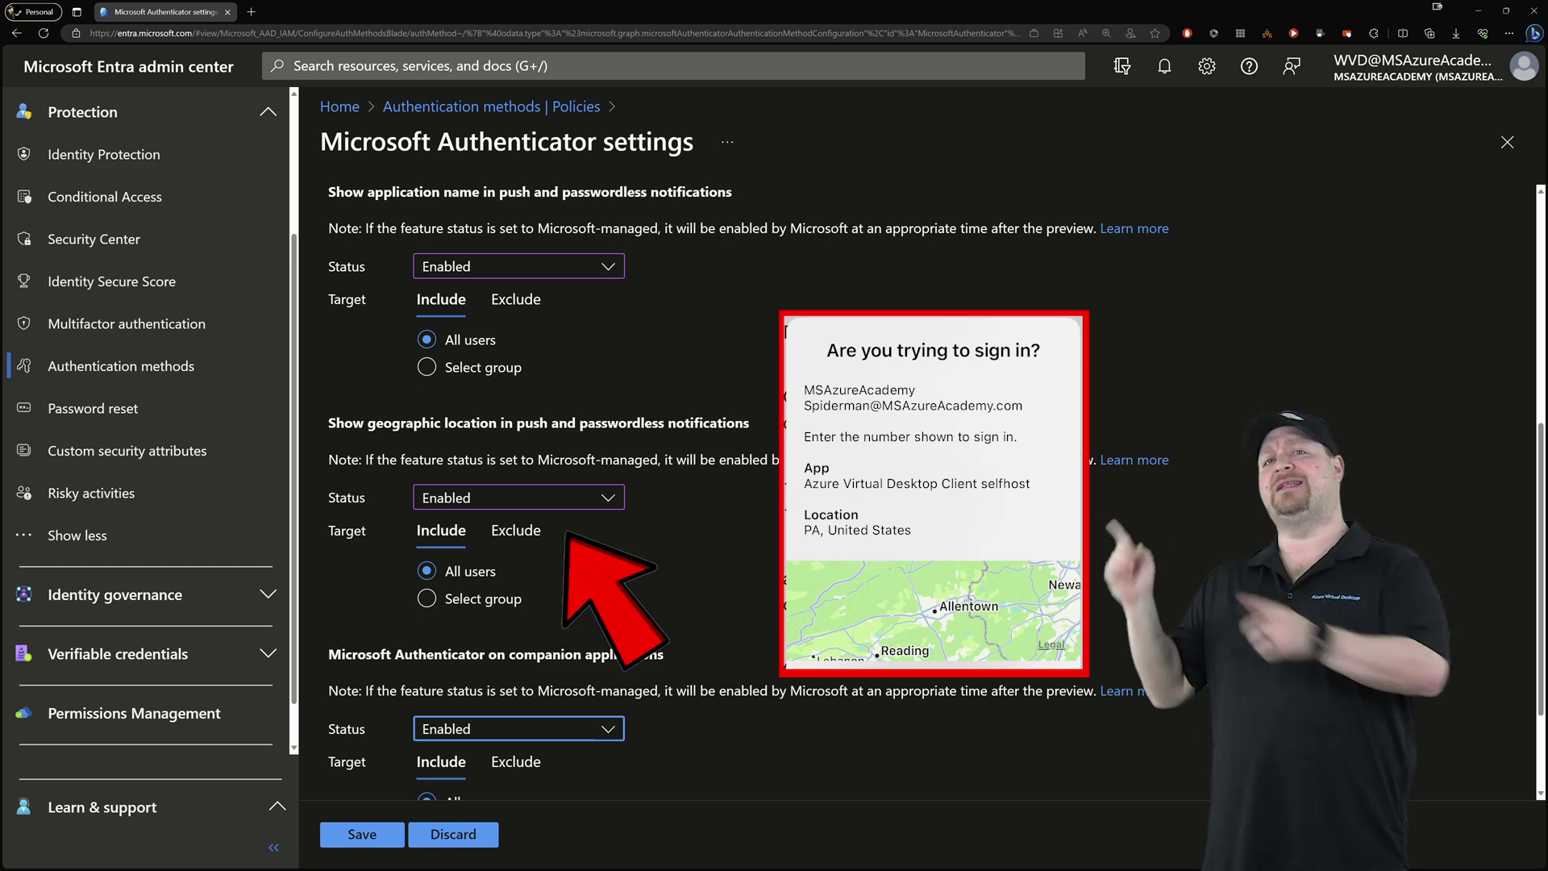
click(362, 834)
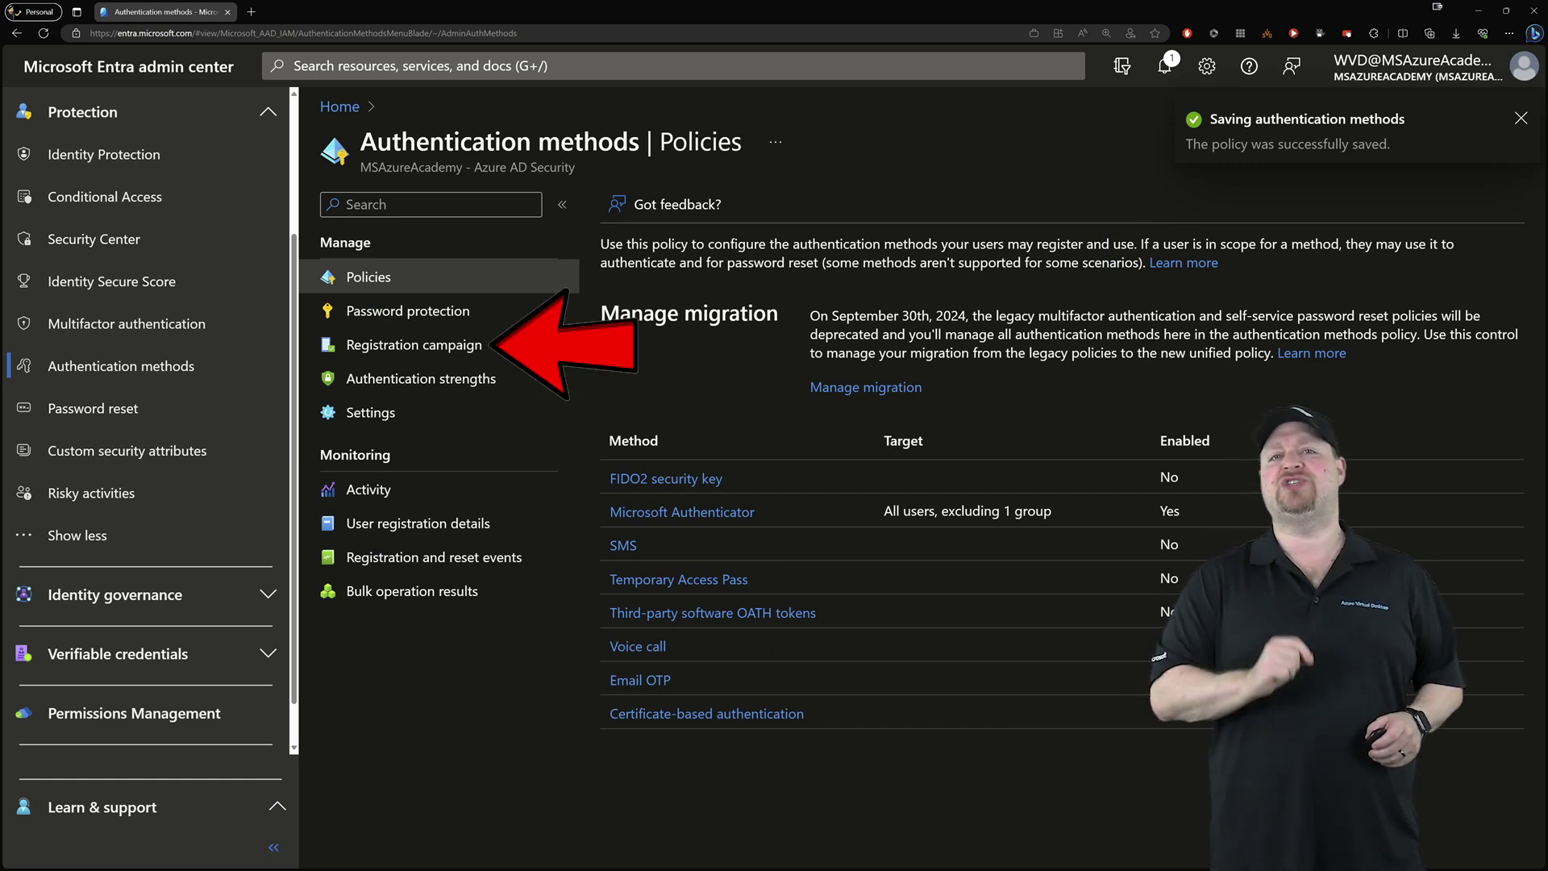
Edit the registration campaign, setting days allowed to snooze to 0 and choosing a group to exclude
click(414, 344)
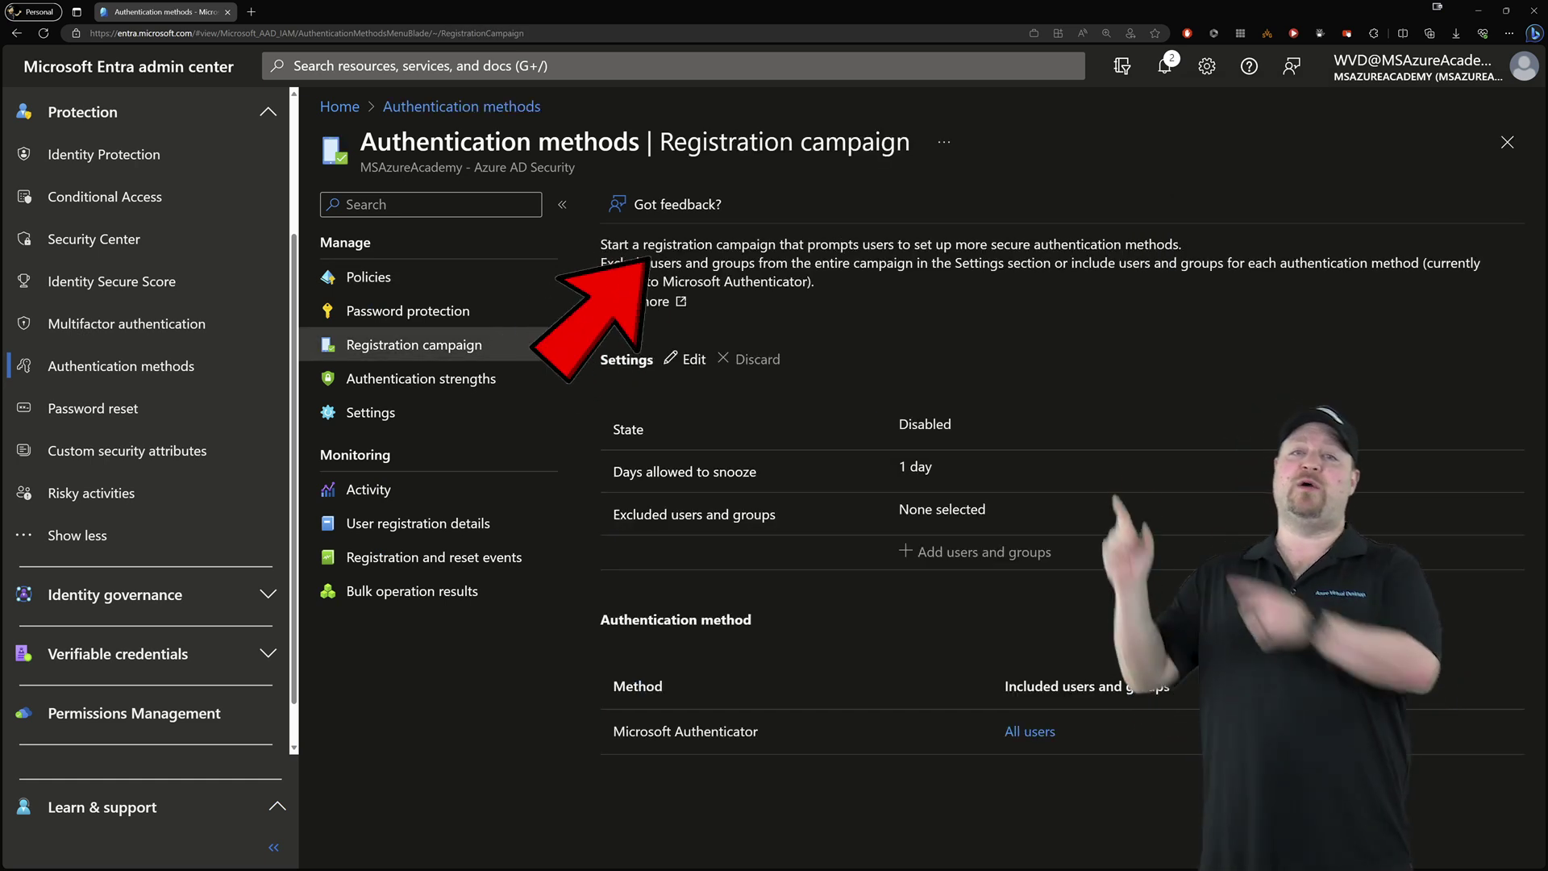
click(686, 359)
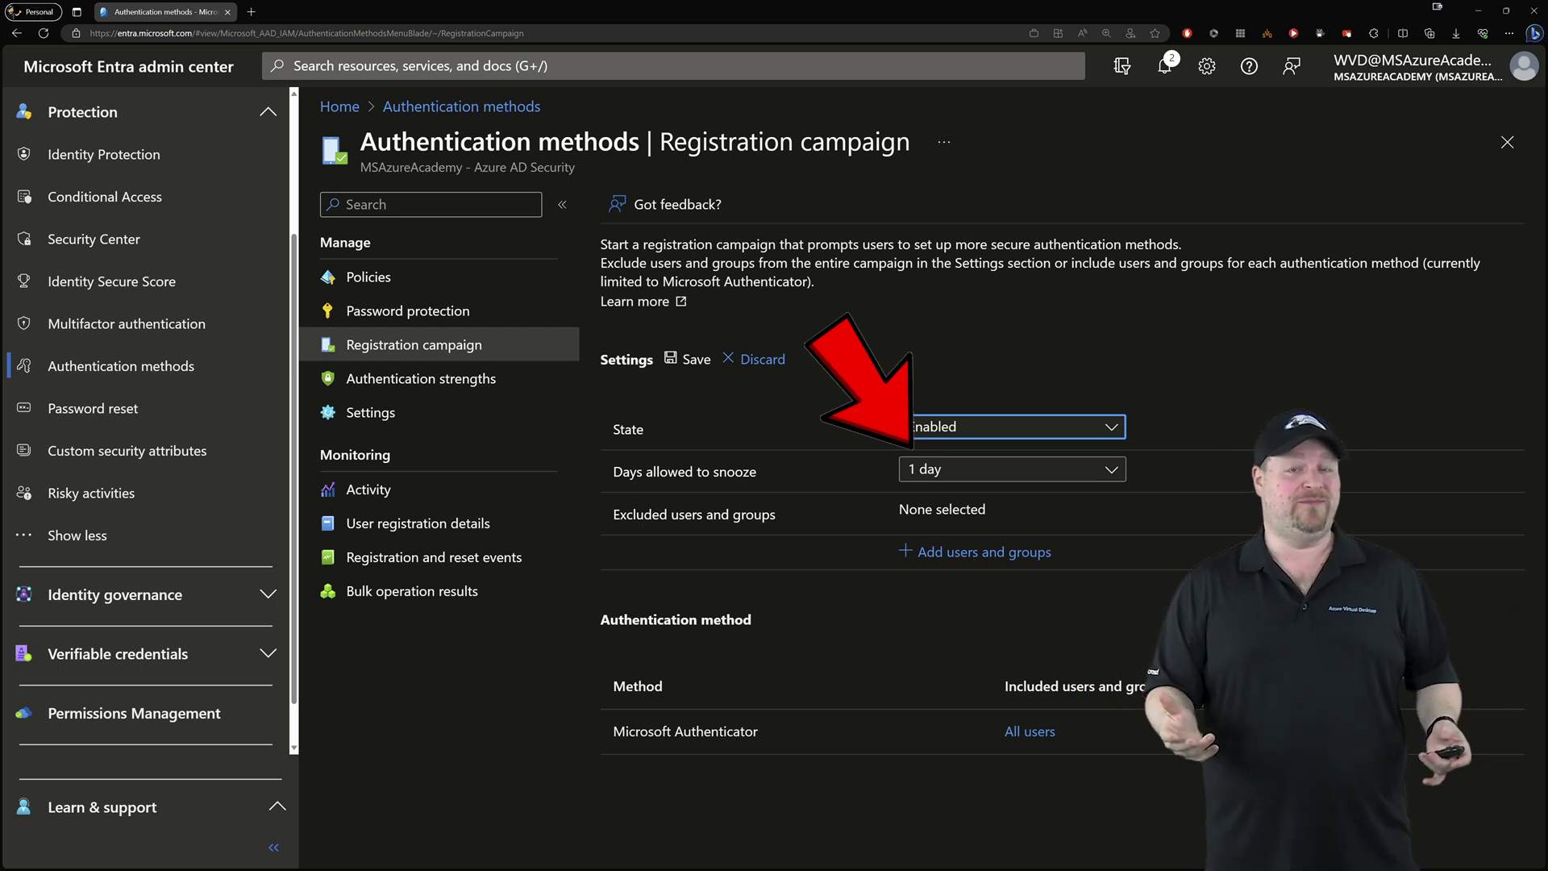
key(Tab)
key(Up)
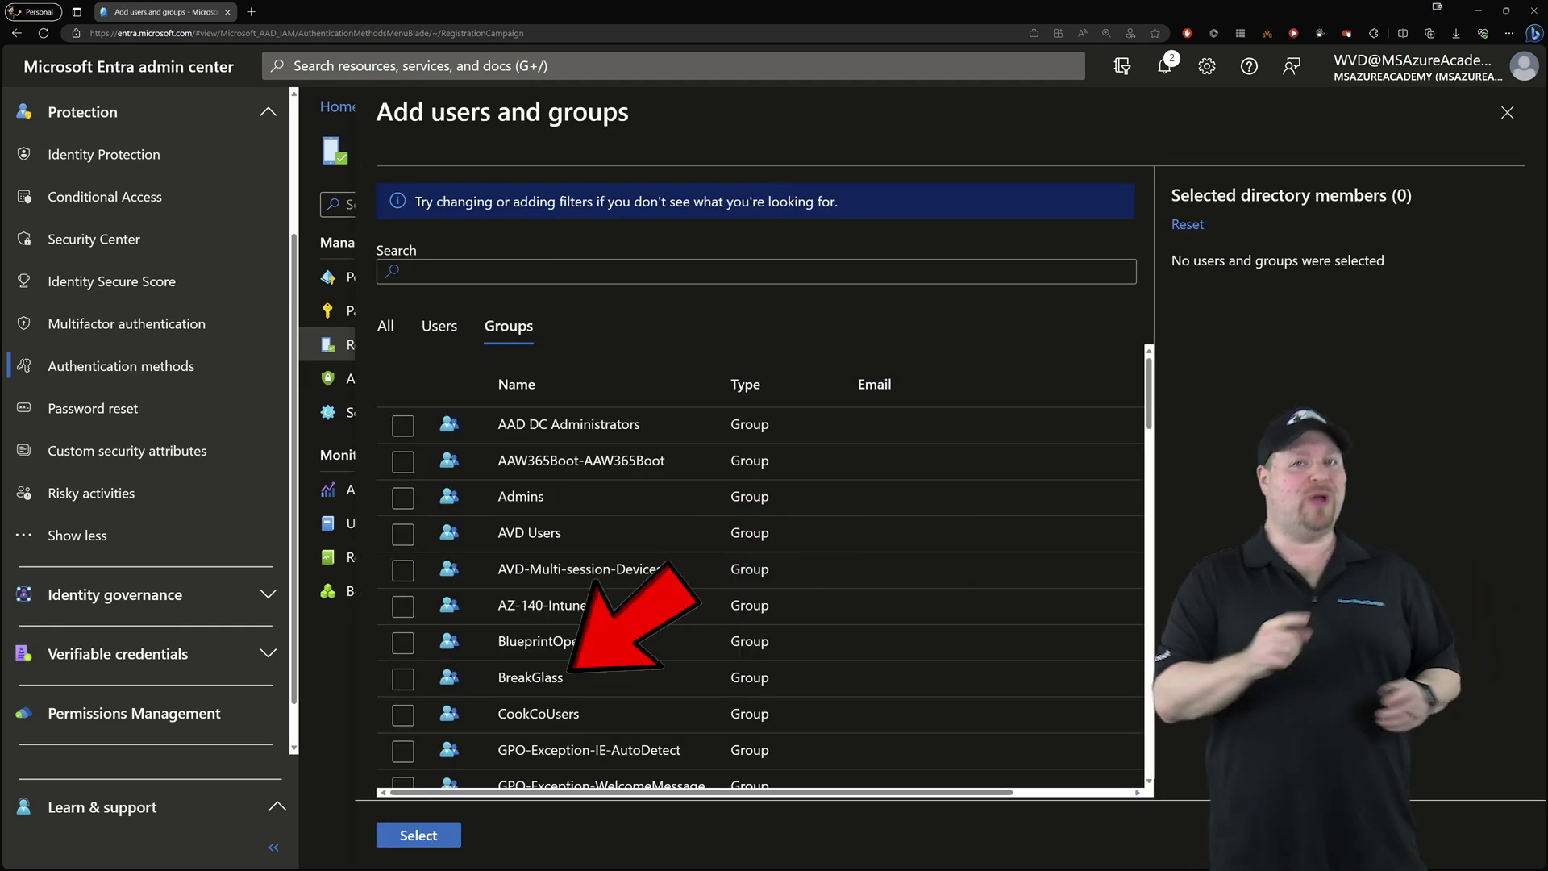
click(401, 626)
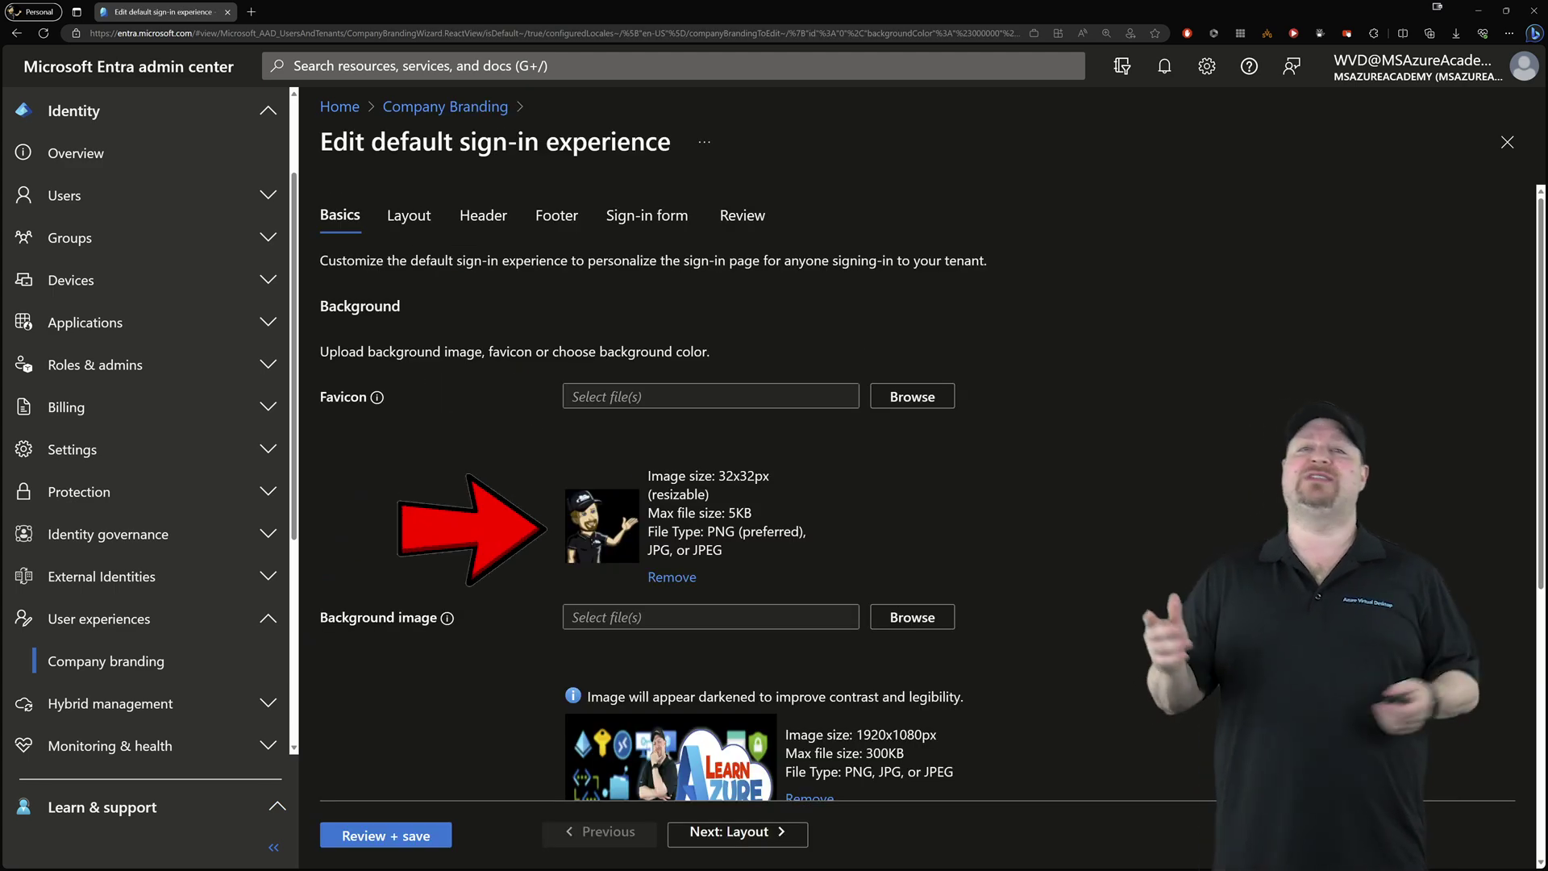
Scroll through the Company branding default sign-in settings to review them
scroll(919, 484, down, 2)
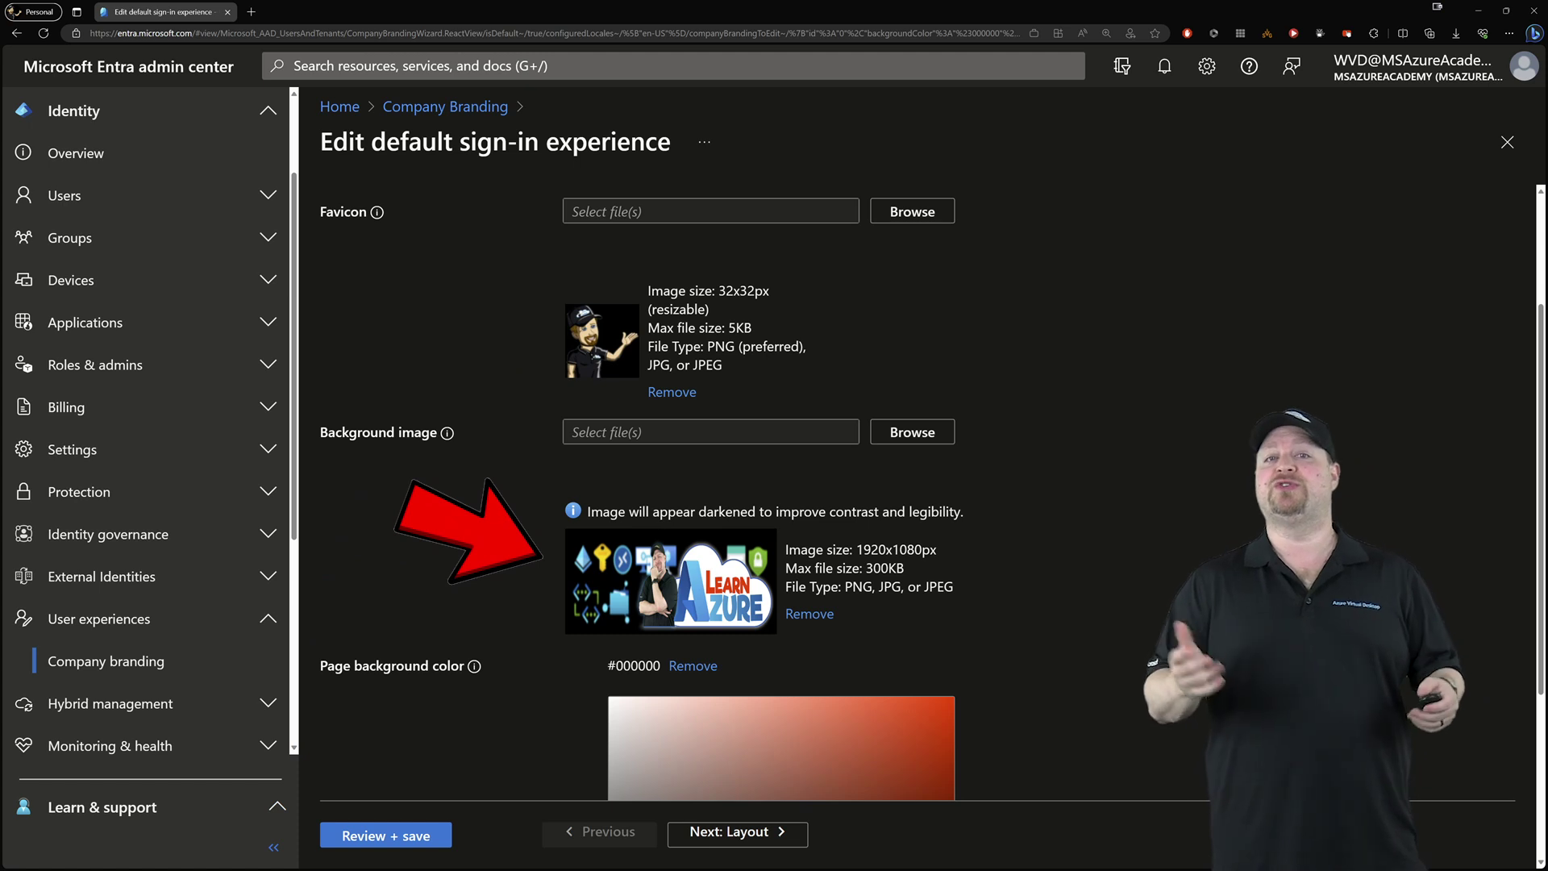
scroll(919, 484, up, 2)
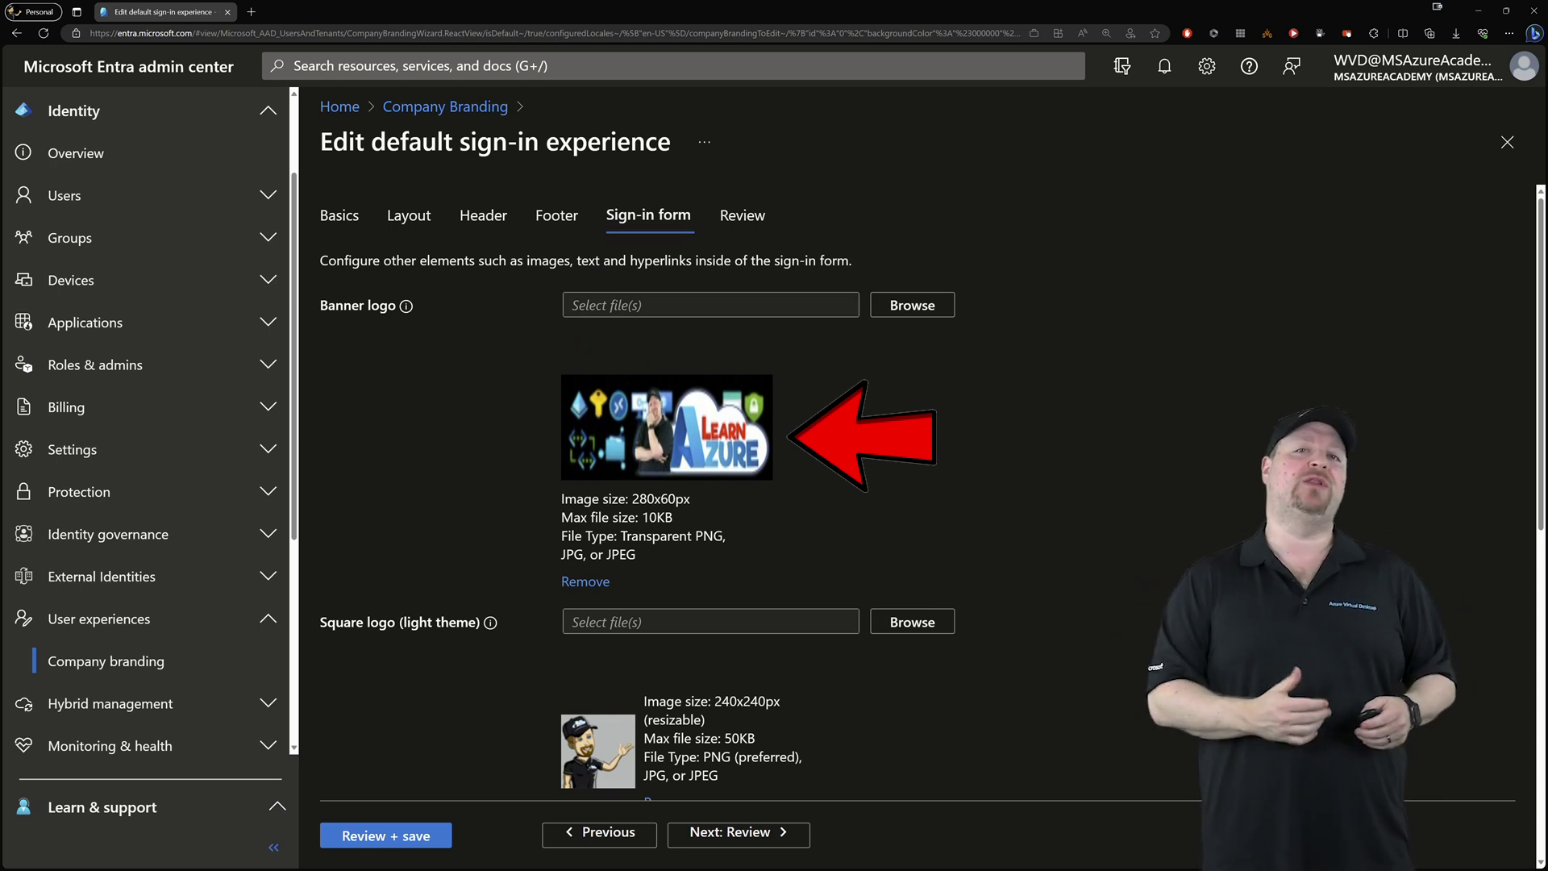
scroll(807, 484, down, 5)
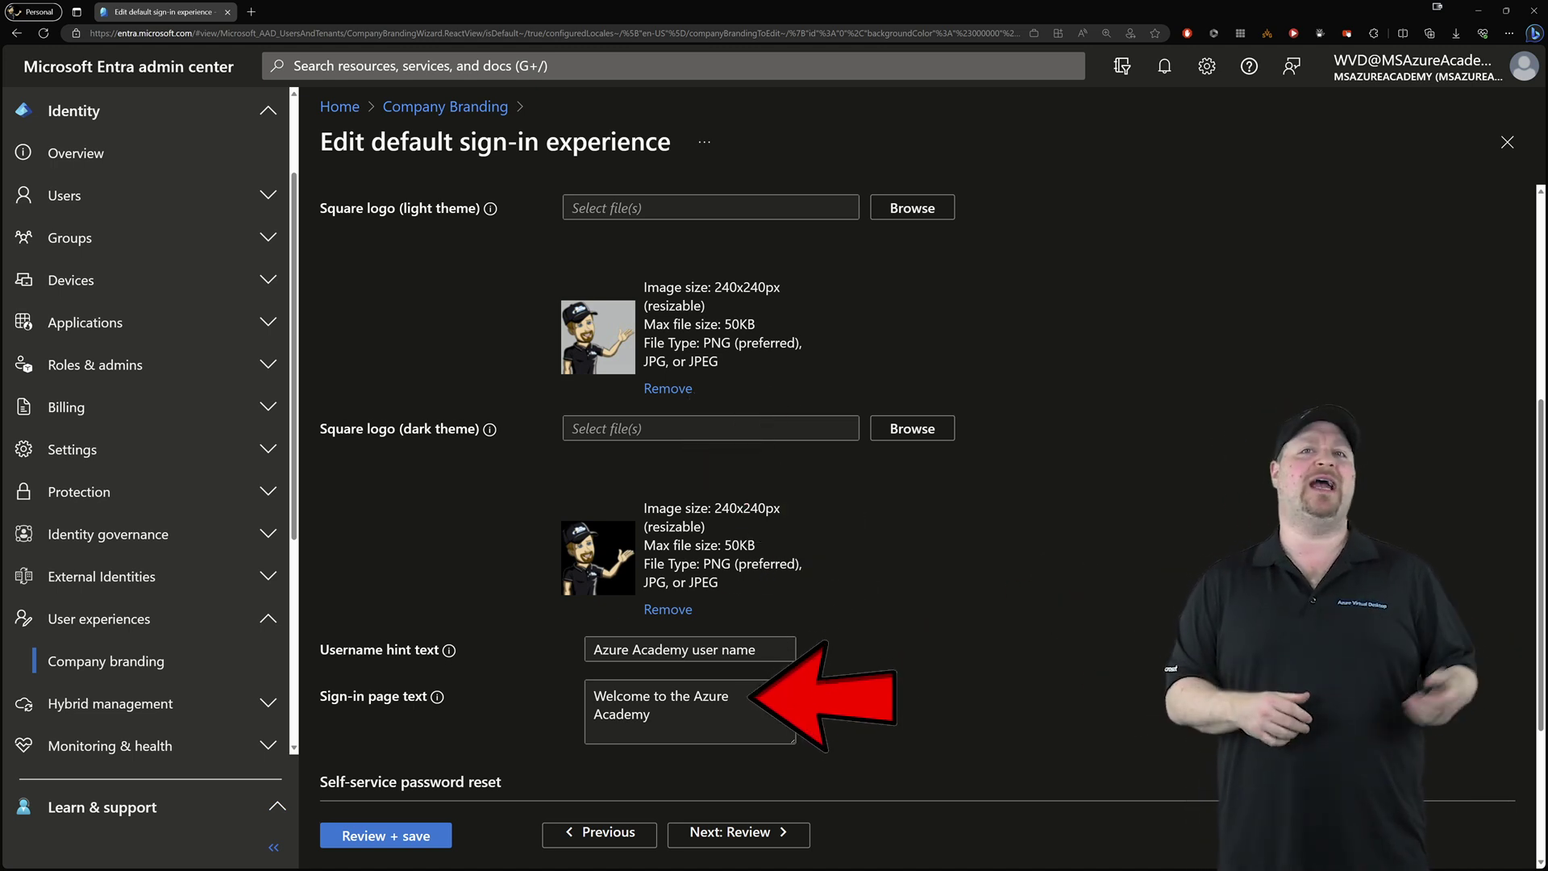
scroll(807, 484, down, 3)
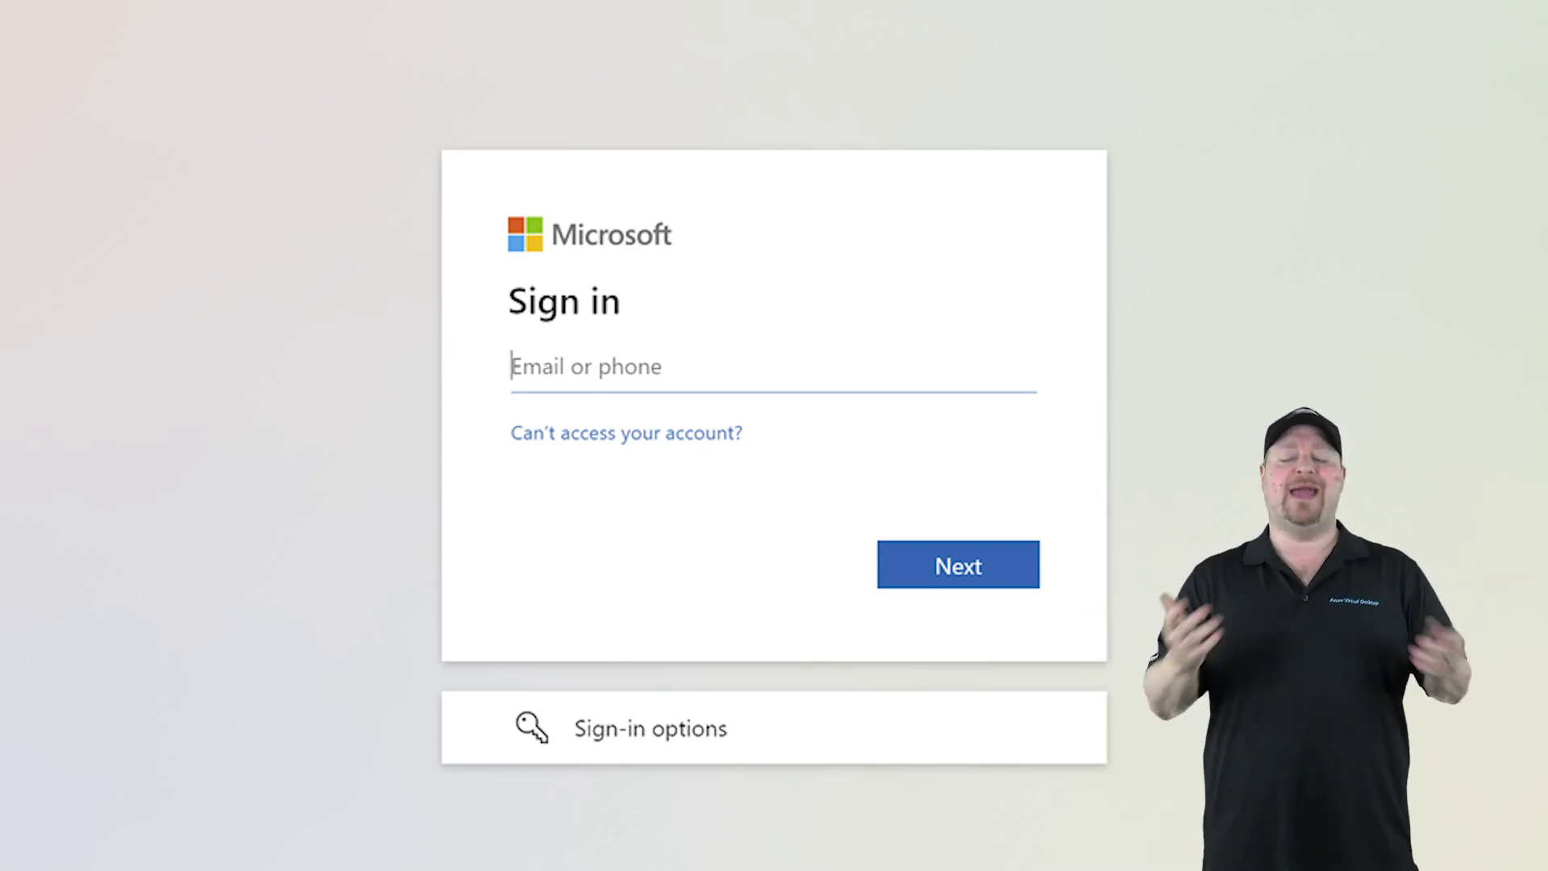
Sign in as the test user with their e-mail address and account password
key(Tab)
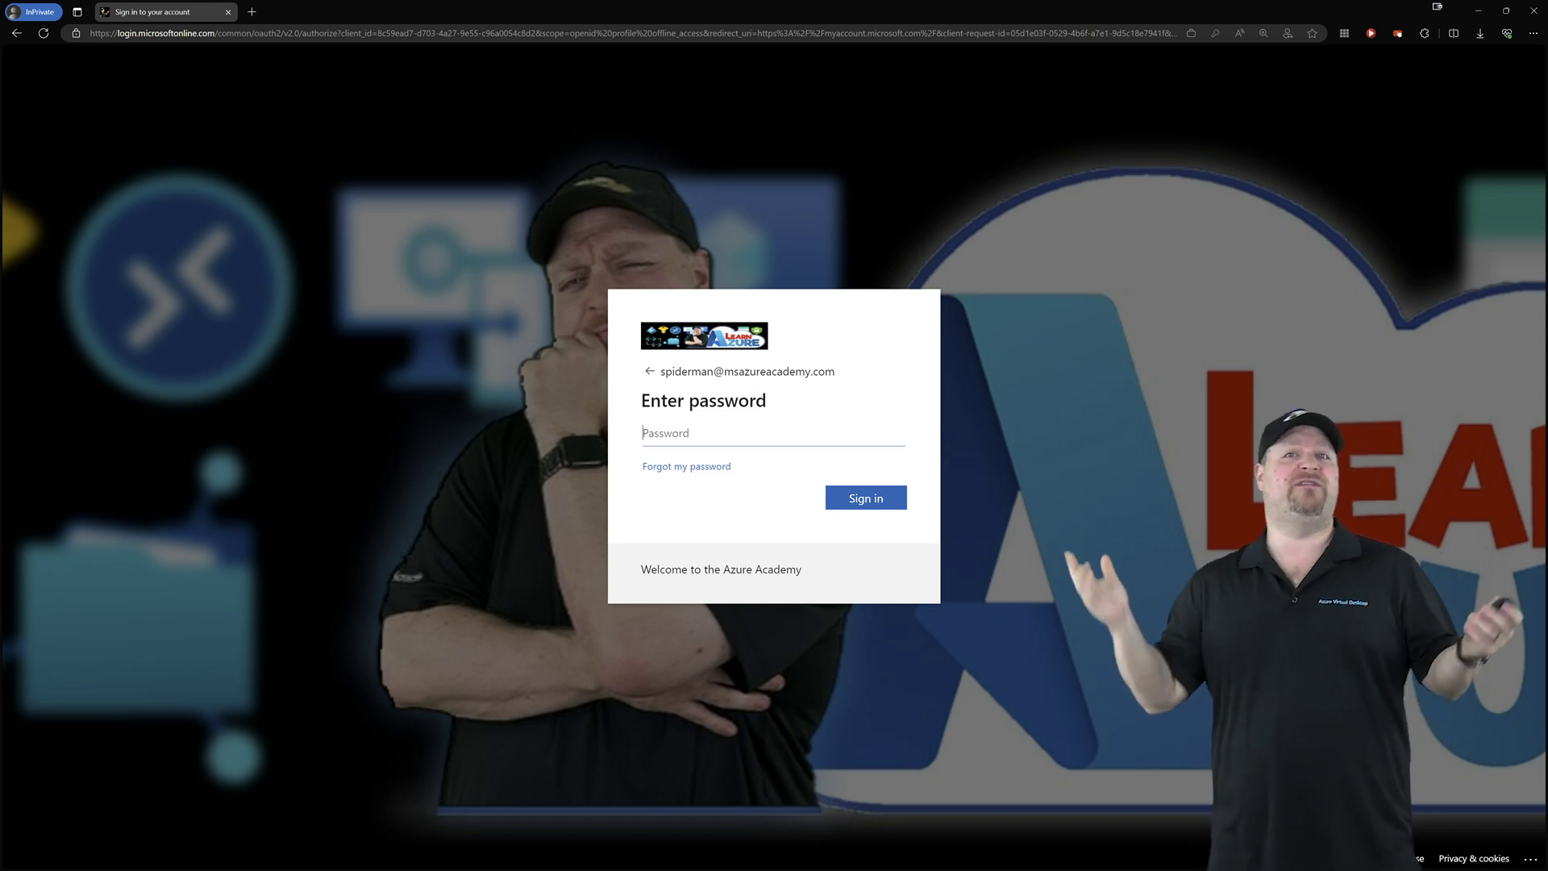
key(ctrl+v)
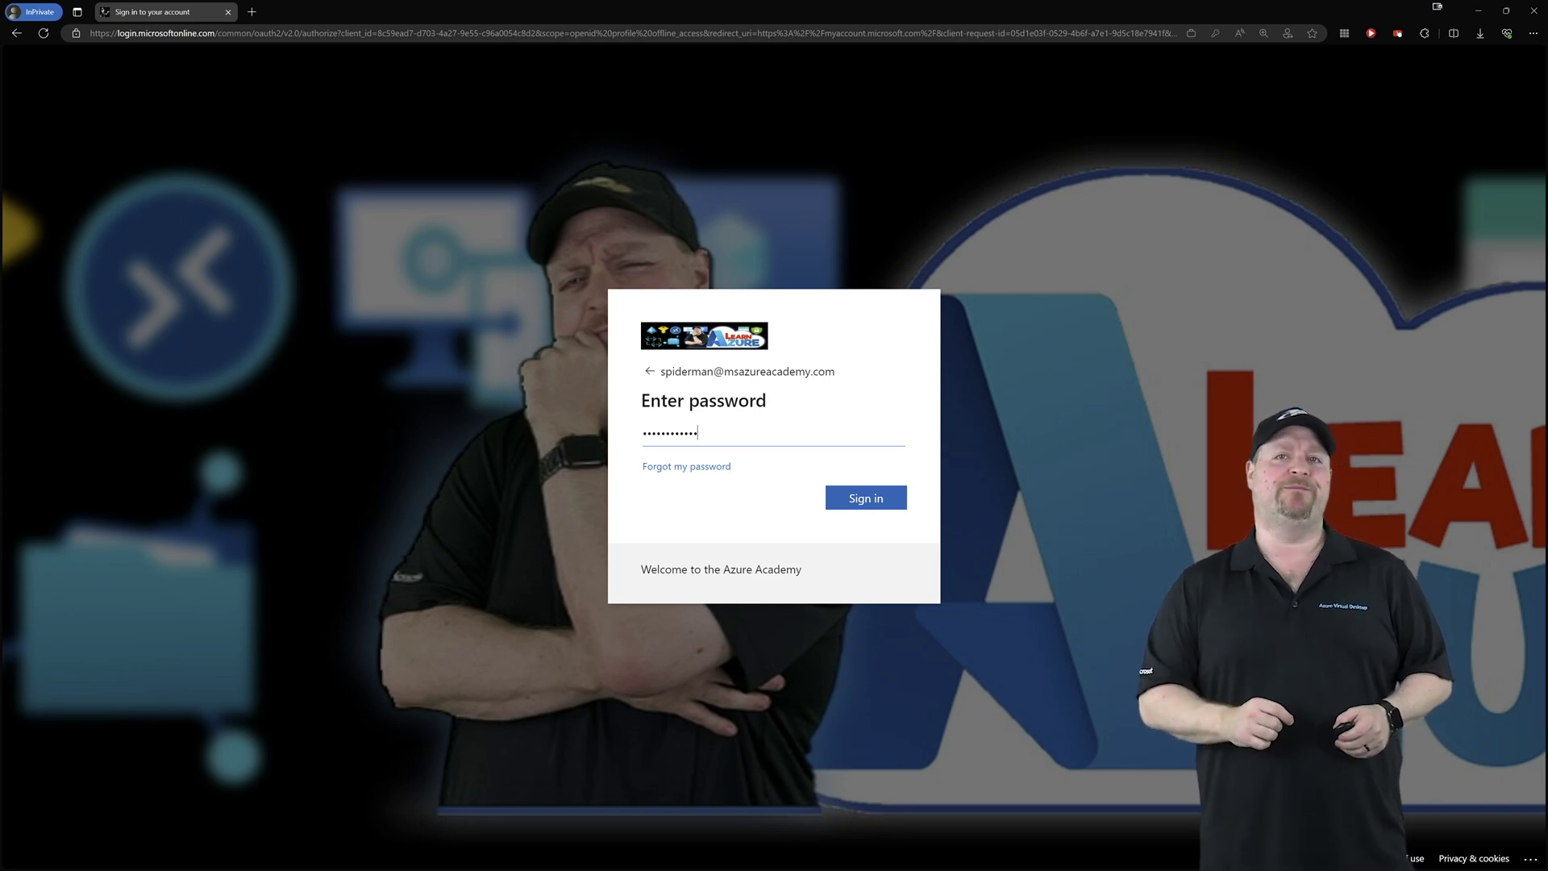
key(Return)
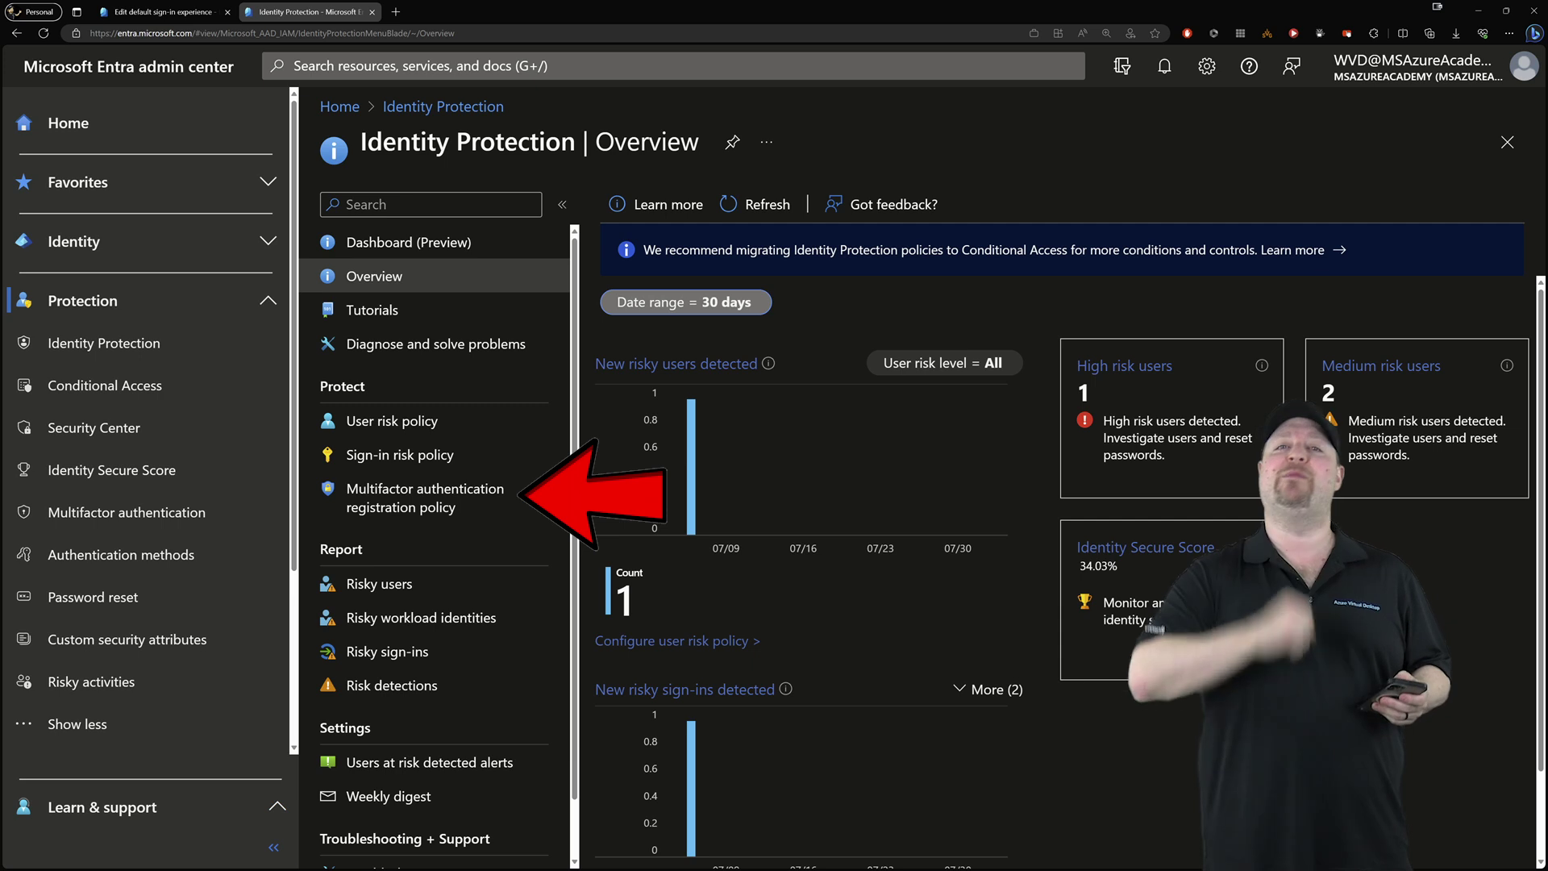
Open the multifactor authentication registration policy from Identity Protection's Protect section
click(425, 498)
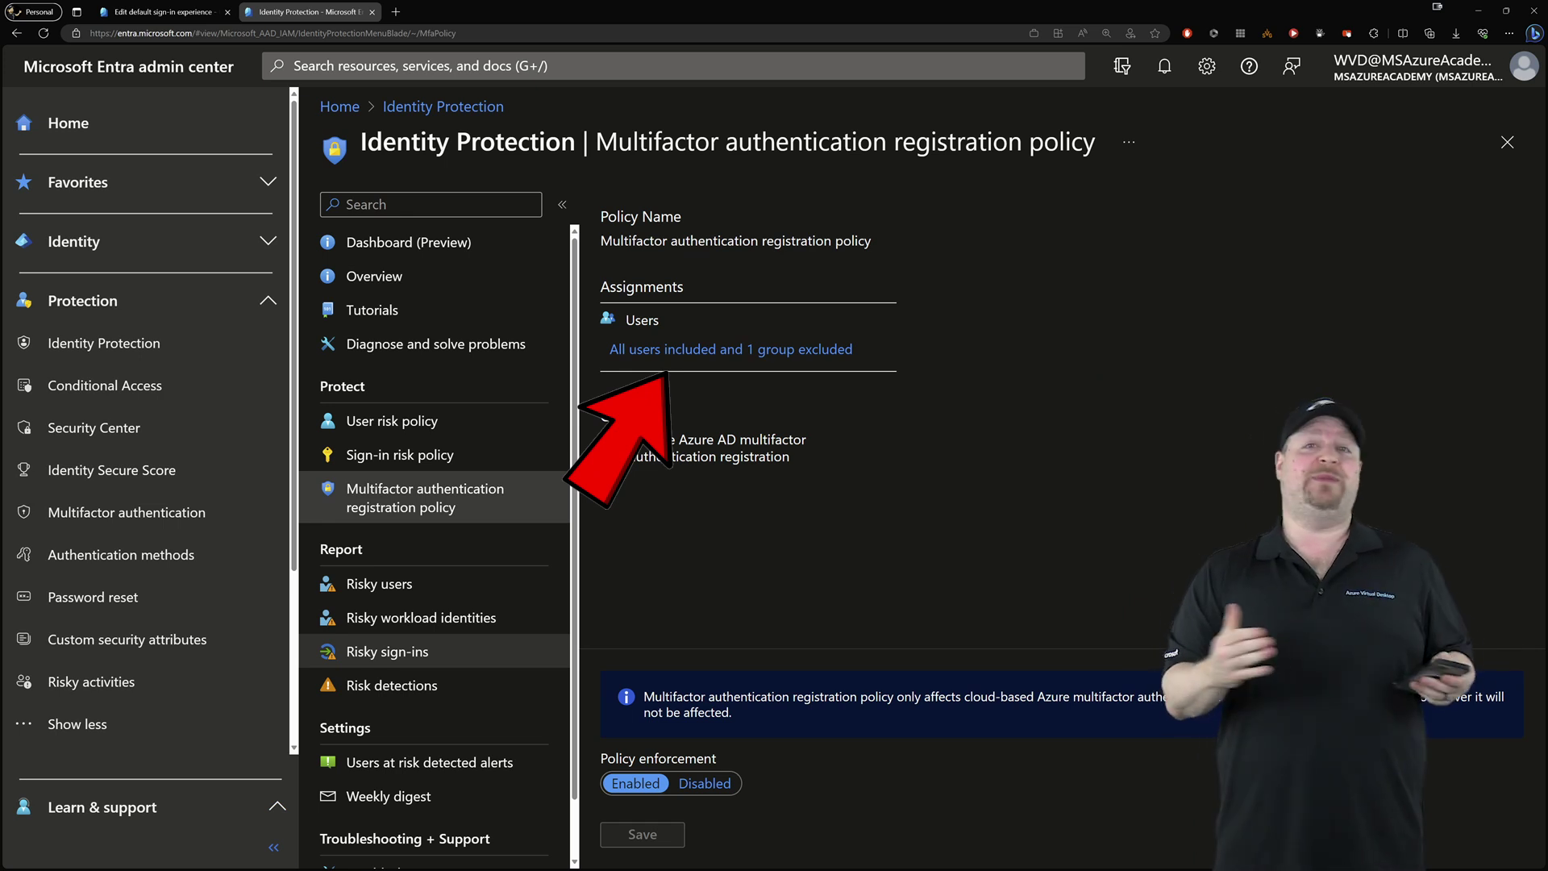
Verify the MFA registration policy's included users and BreakGlass exclusion, then open User risk policy
click(730, 349)
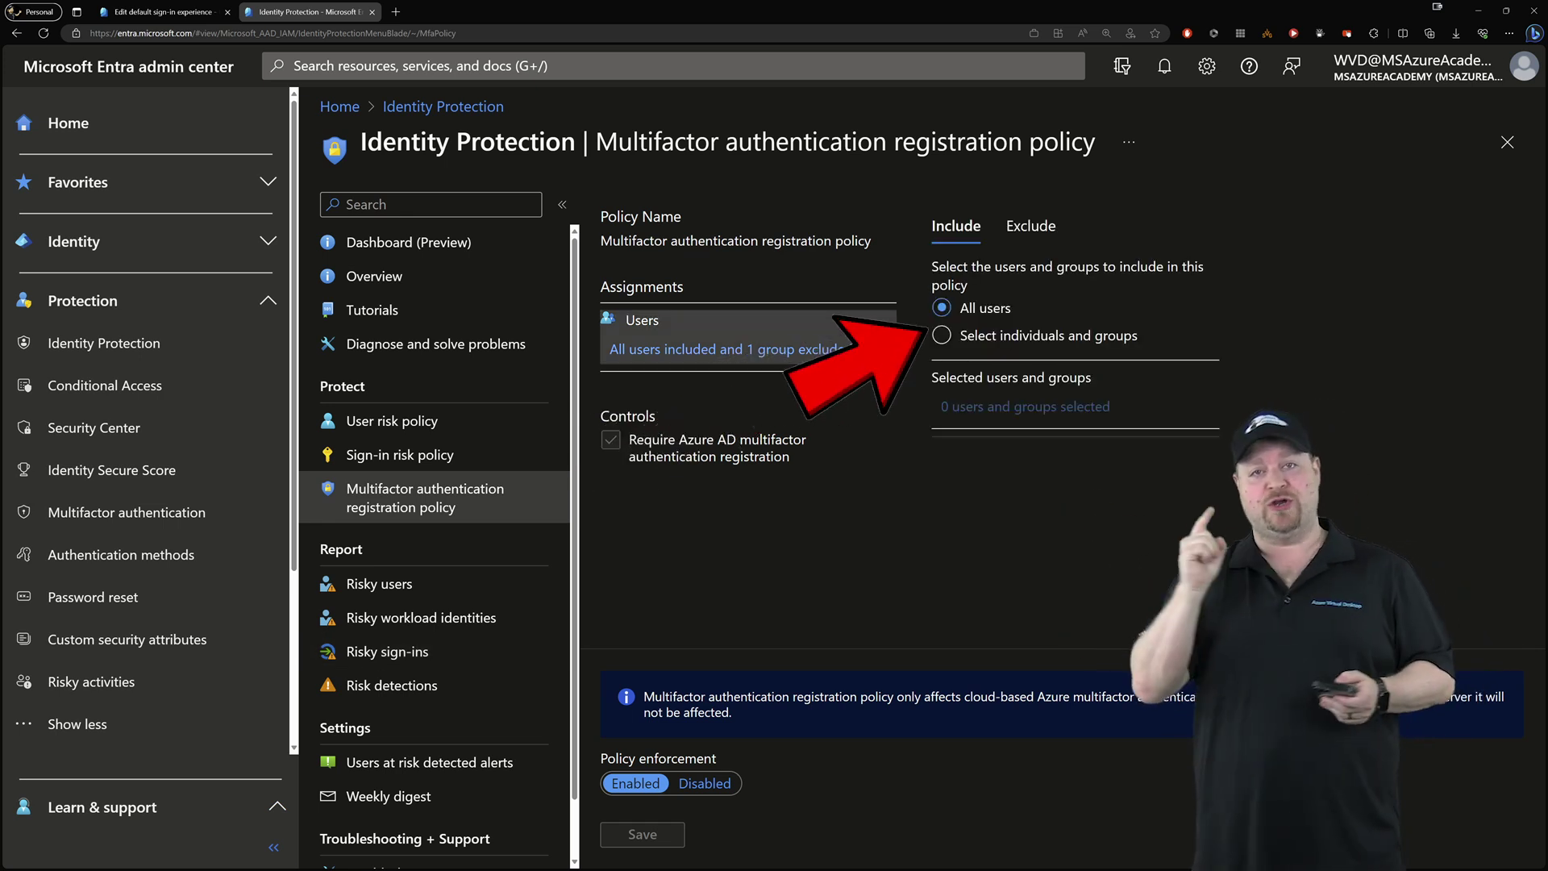
click(1032, 226)
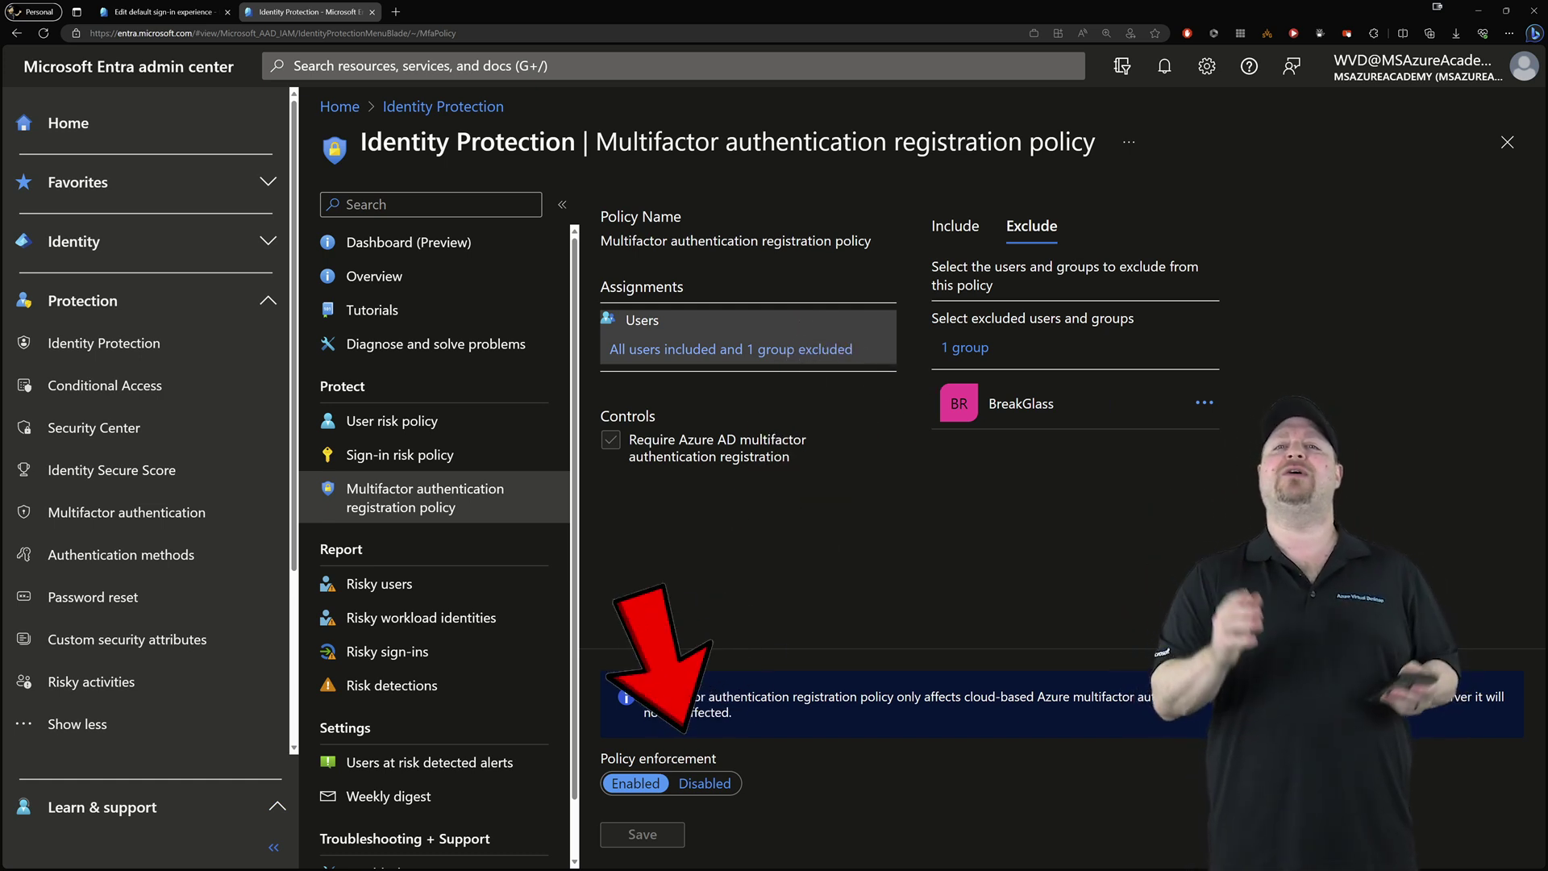
click(391, 421)
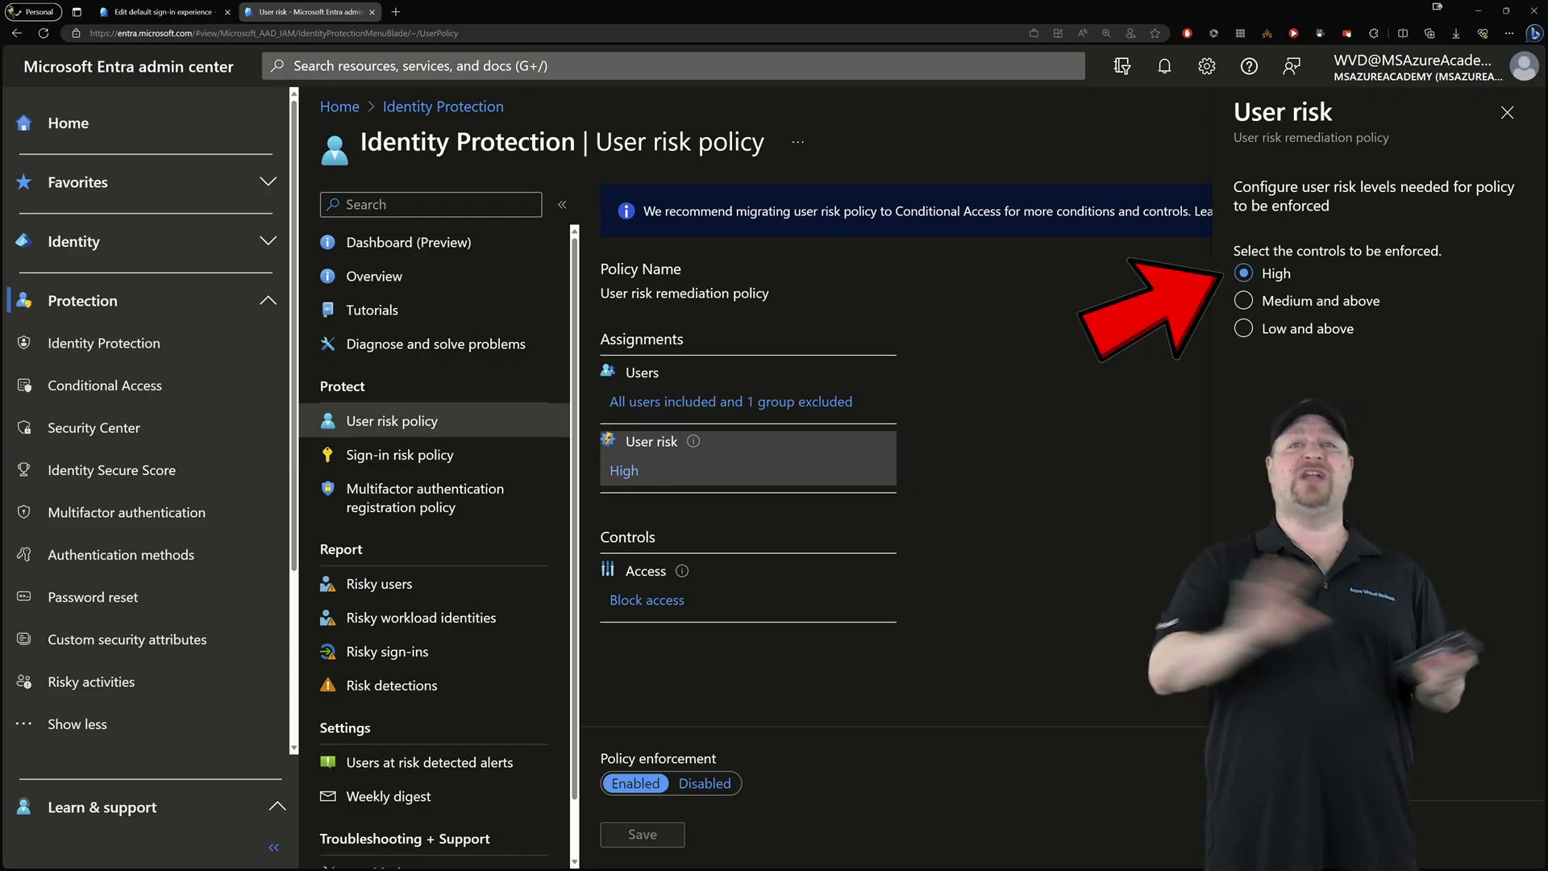
Review the access controls of the user risk and sign-in risk policies
click(645, 587)
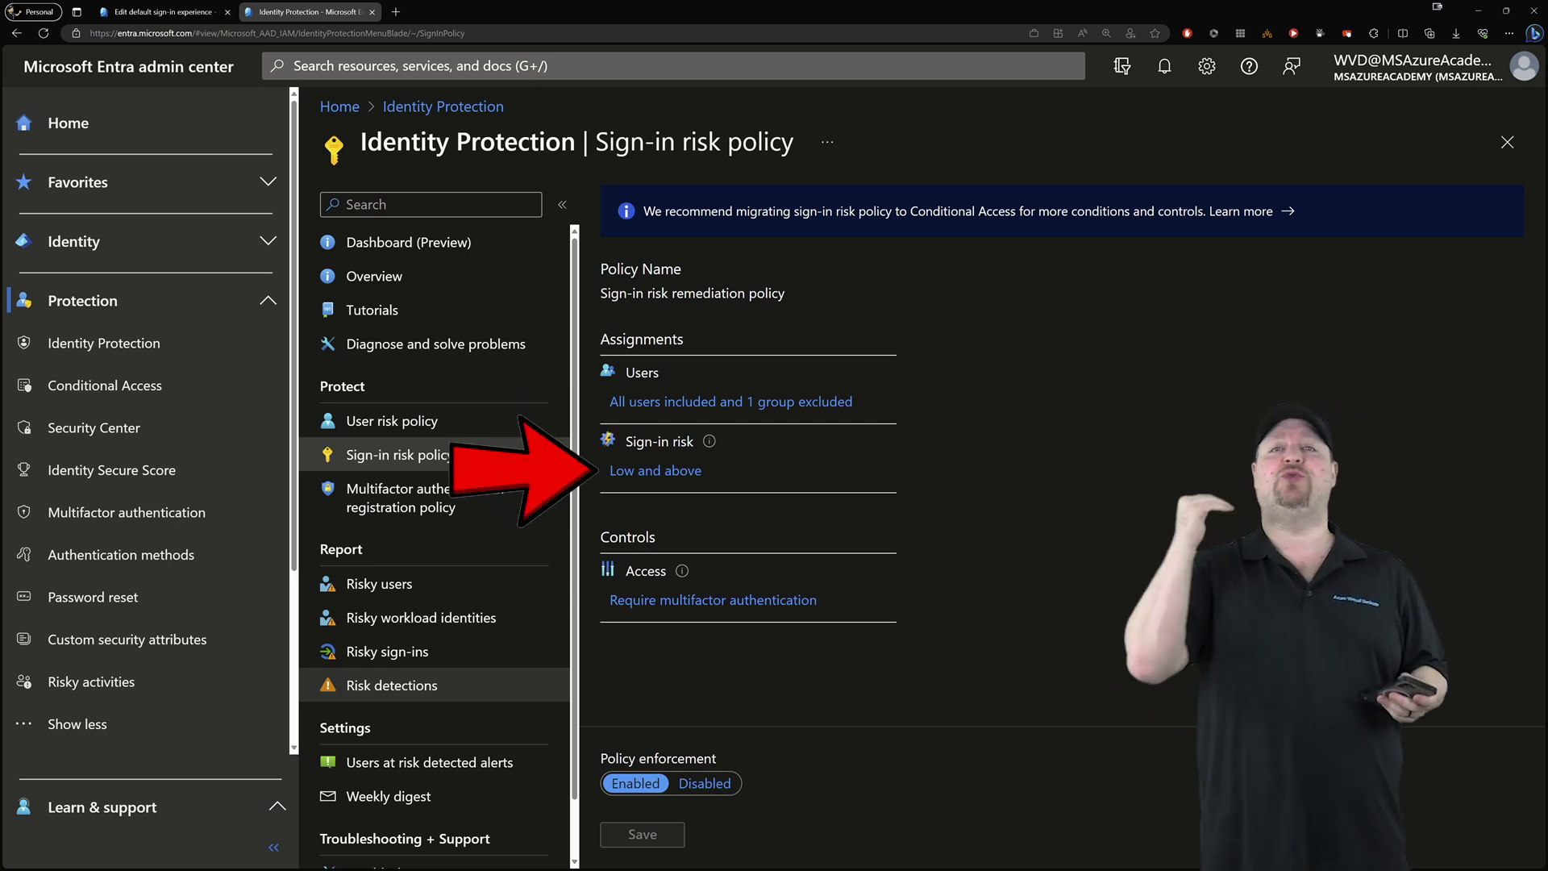
click(709, 587)
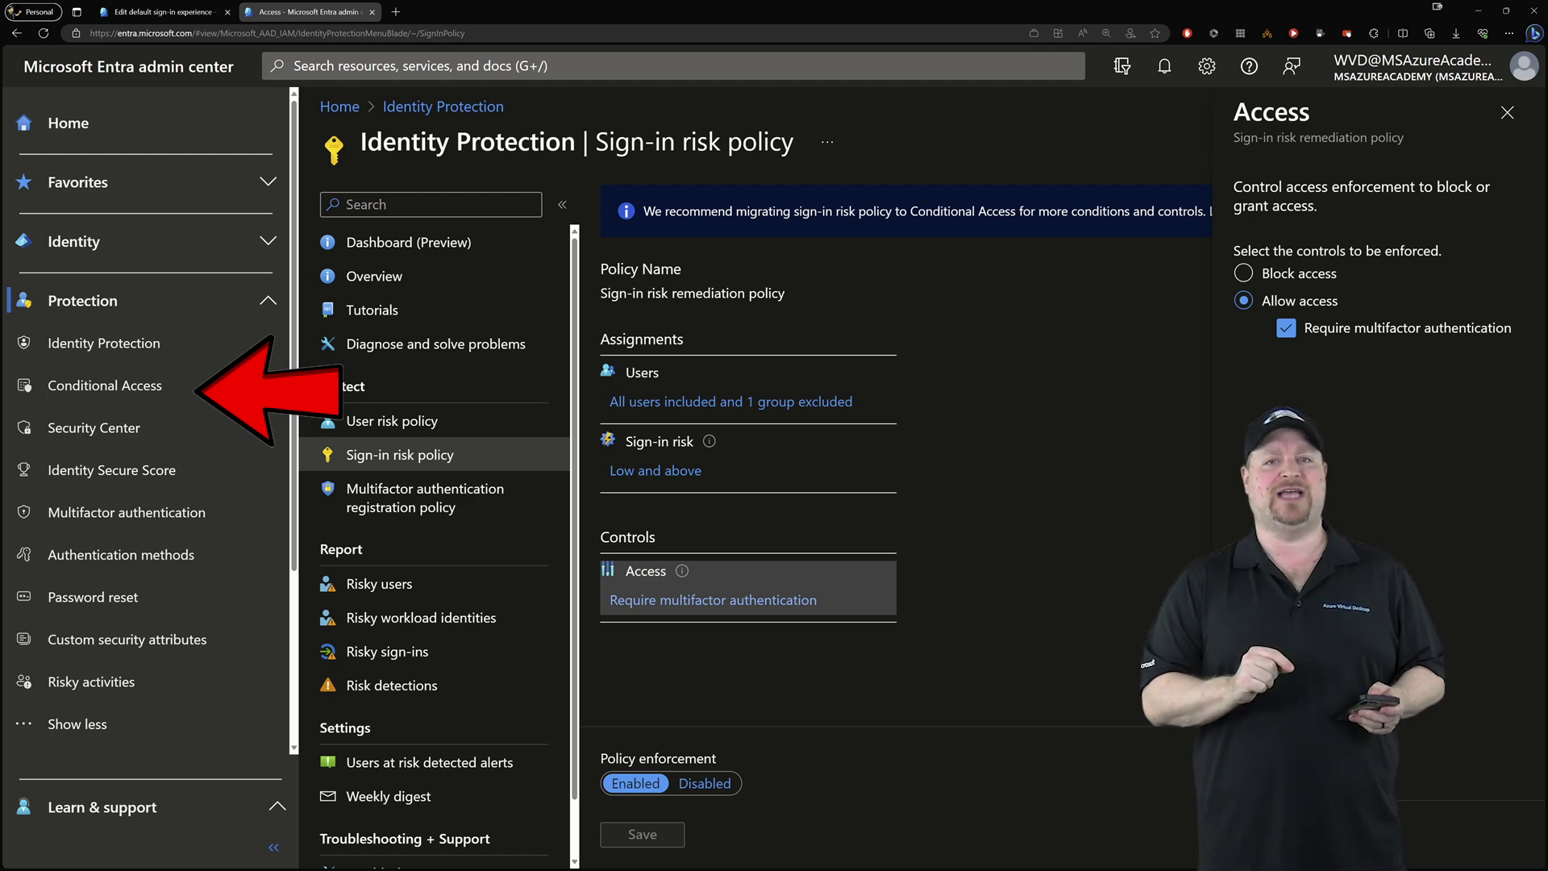
Create an On 'Require multifactor authentication for all users' policy from the template and list all policies
click(105, 386)
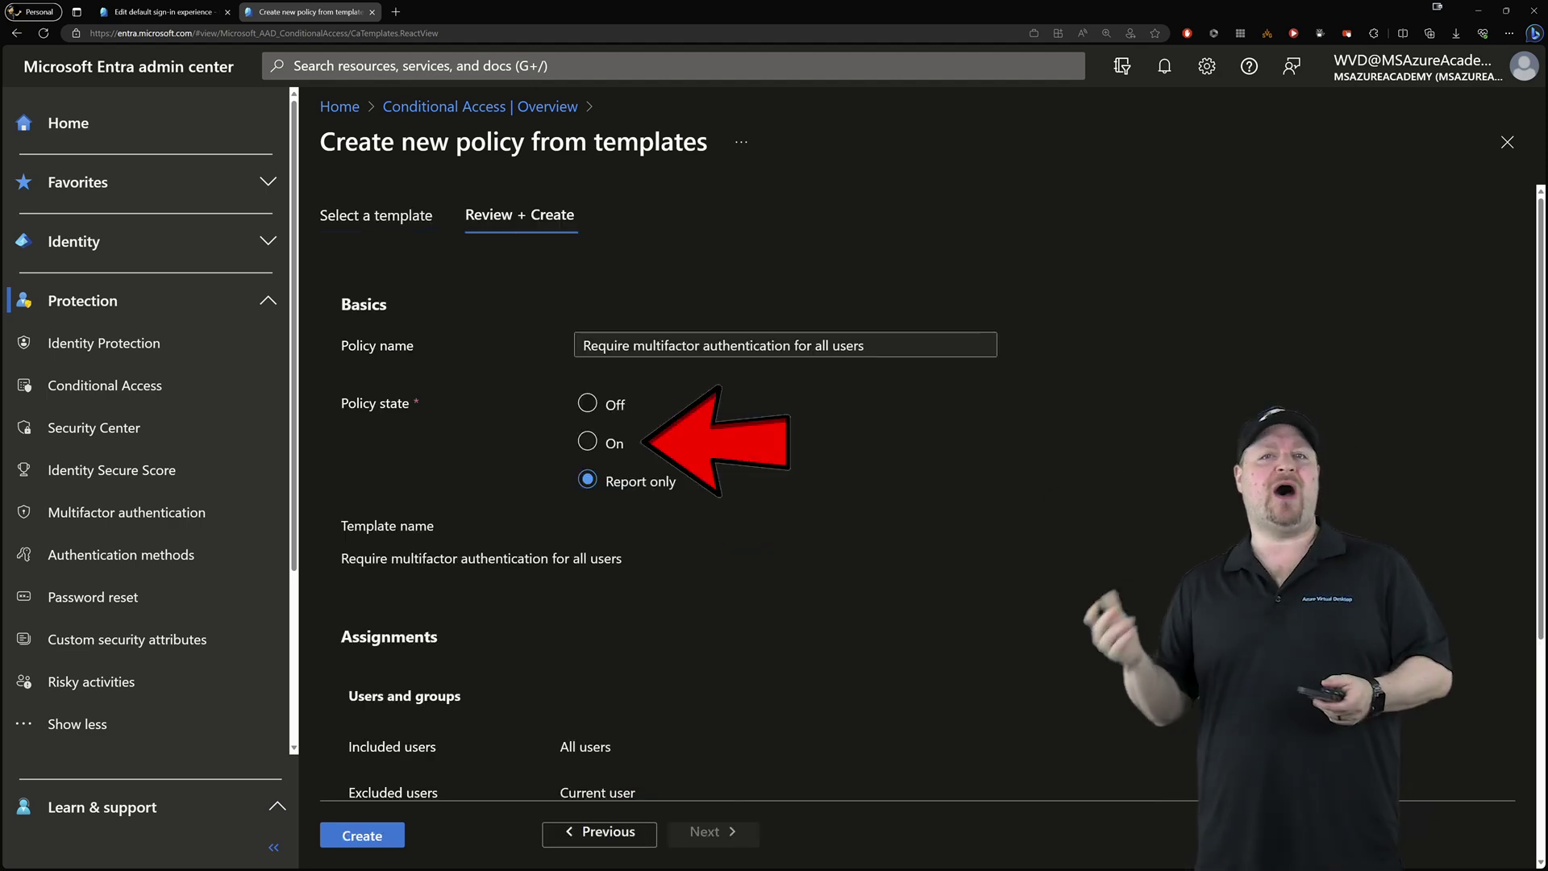
click(587, 442)
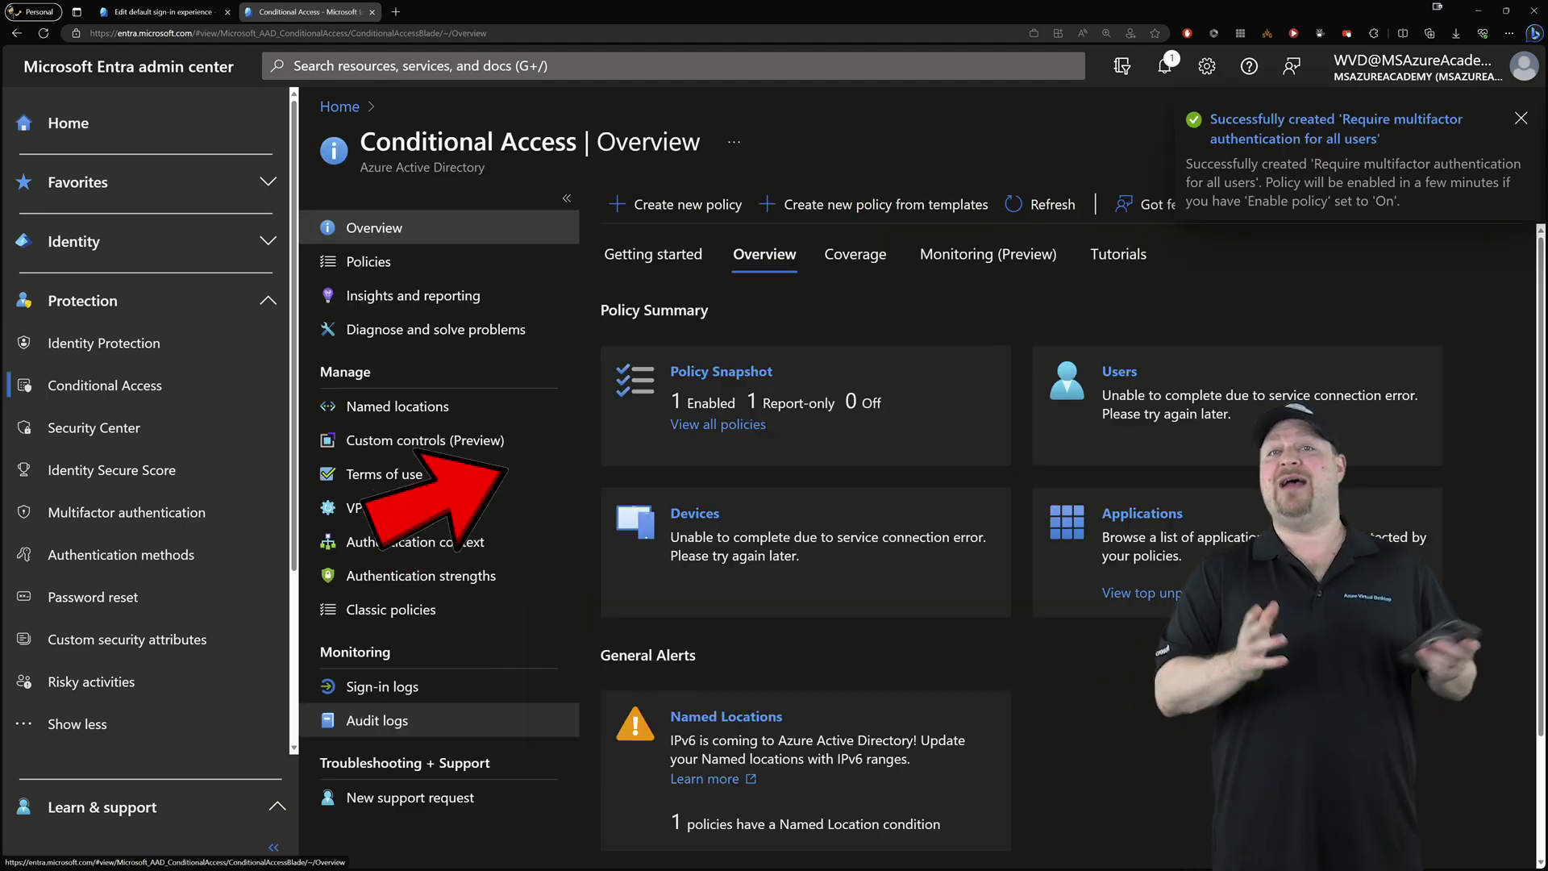
click(368, 261)
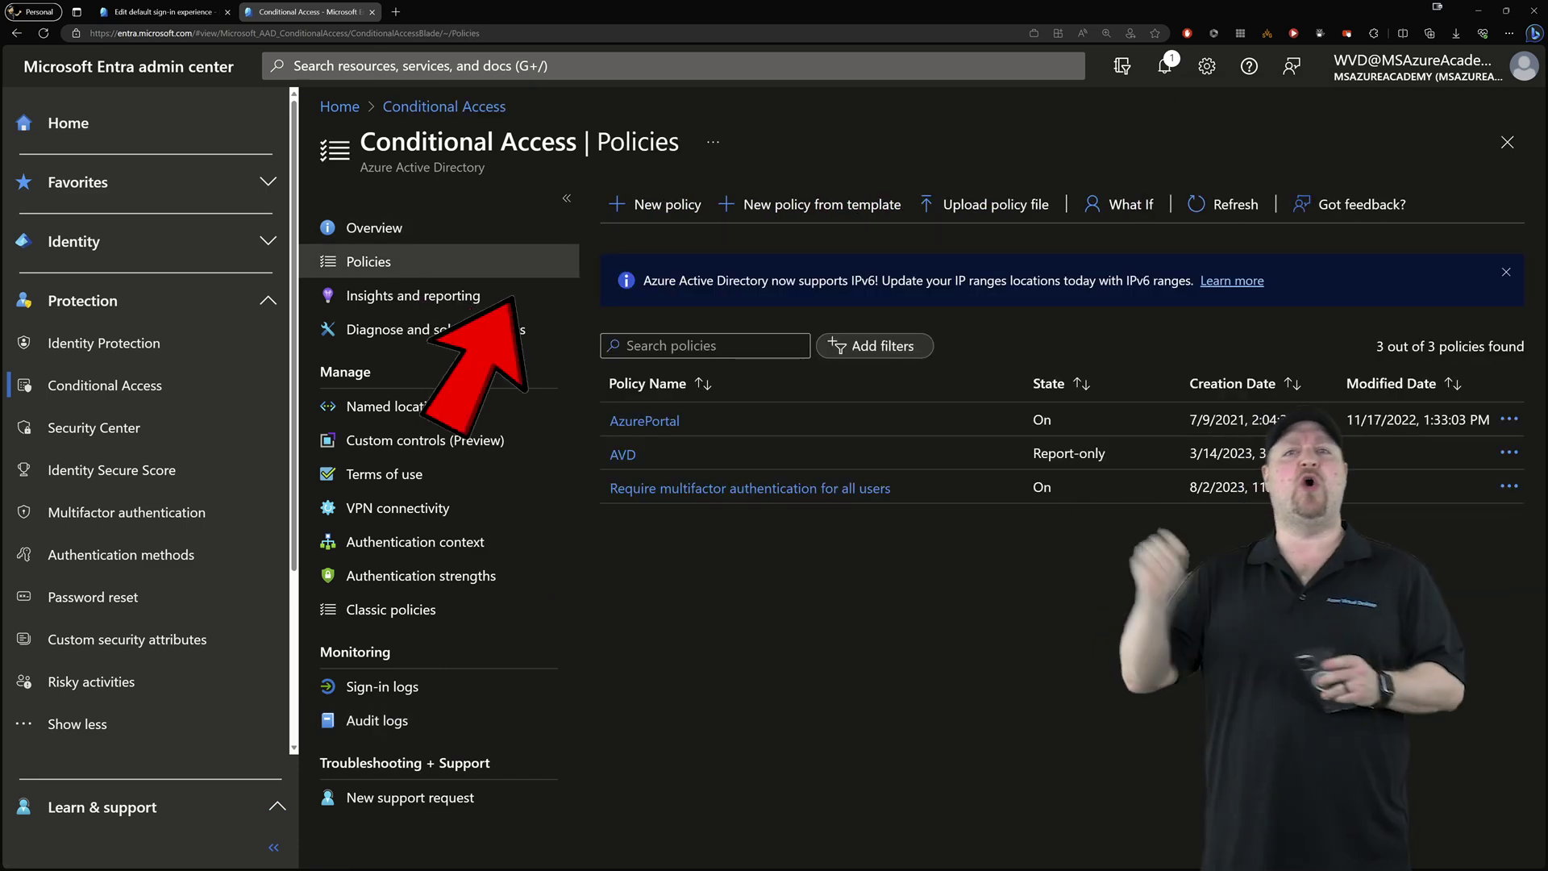
click(750, 487)
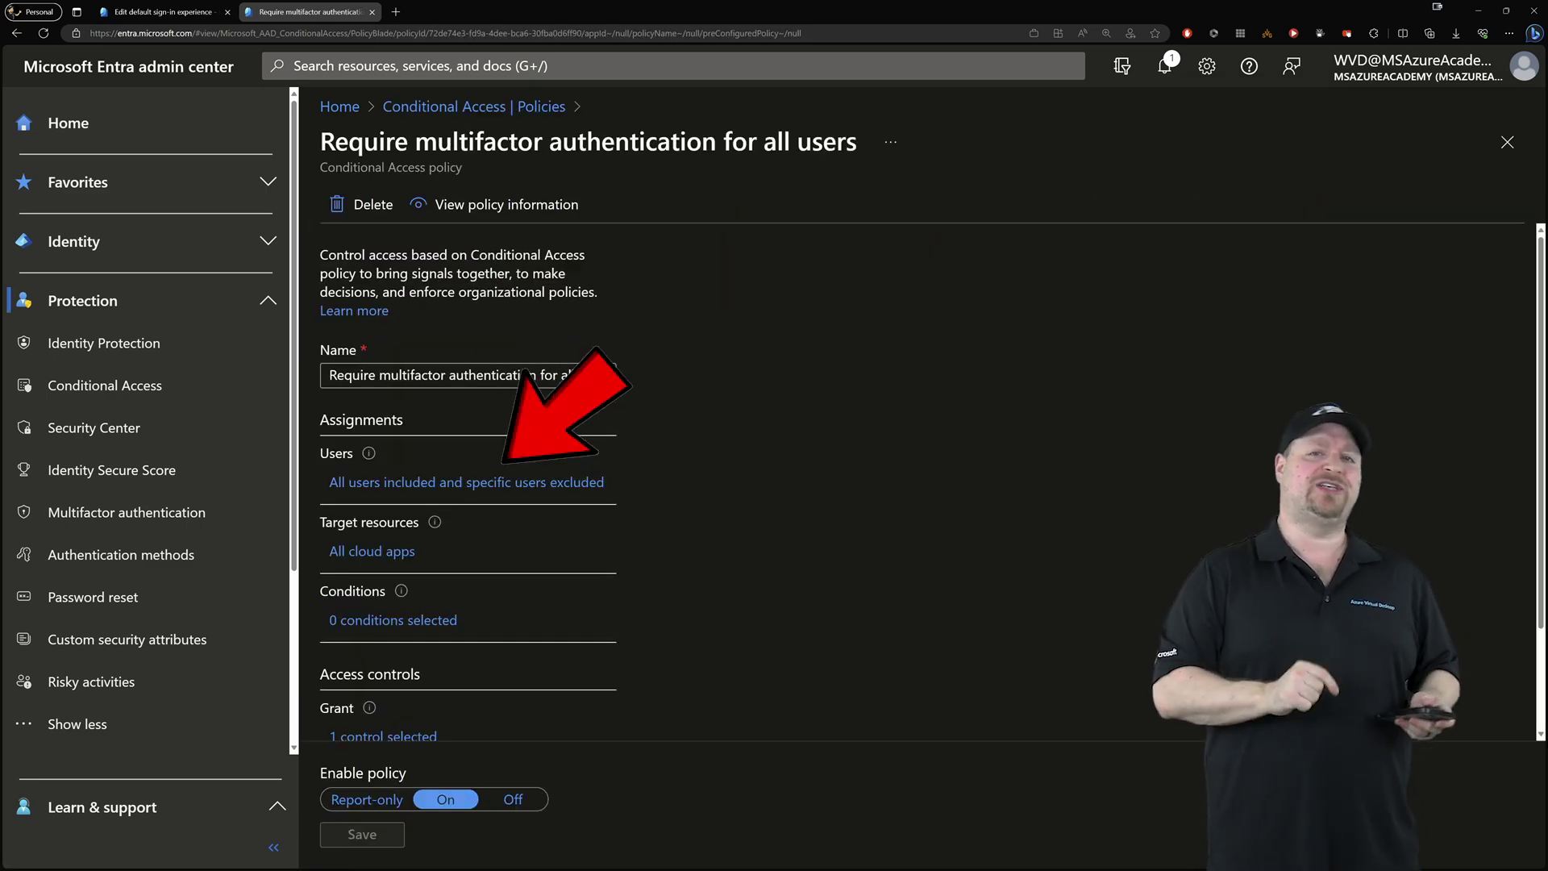
click(466, 481)
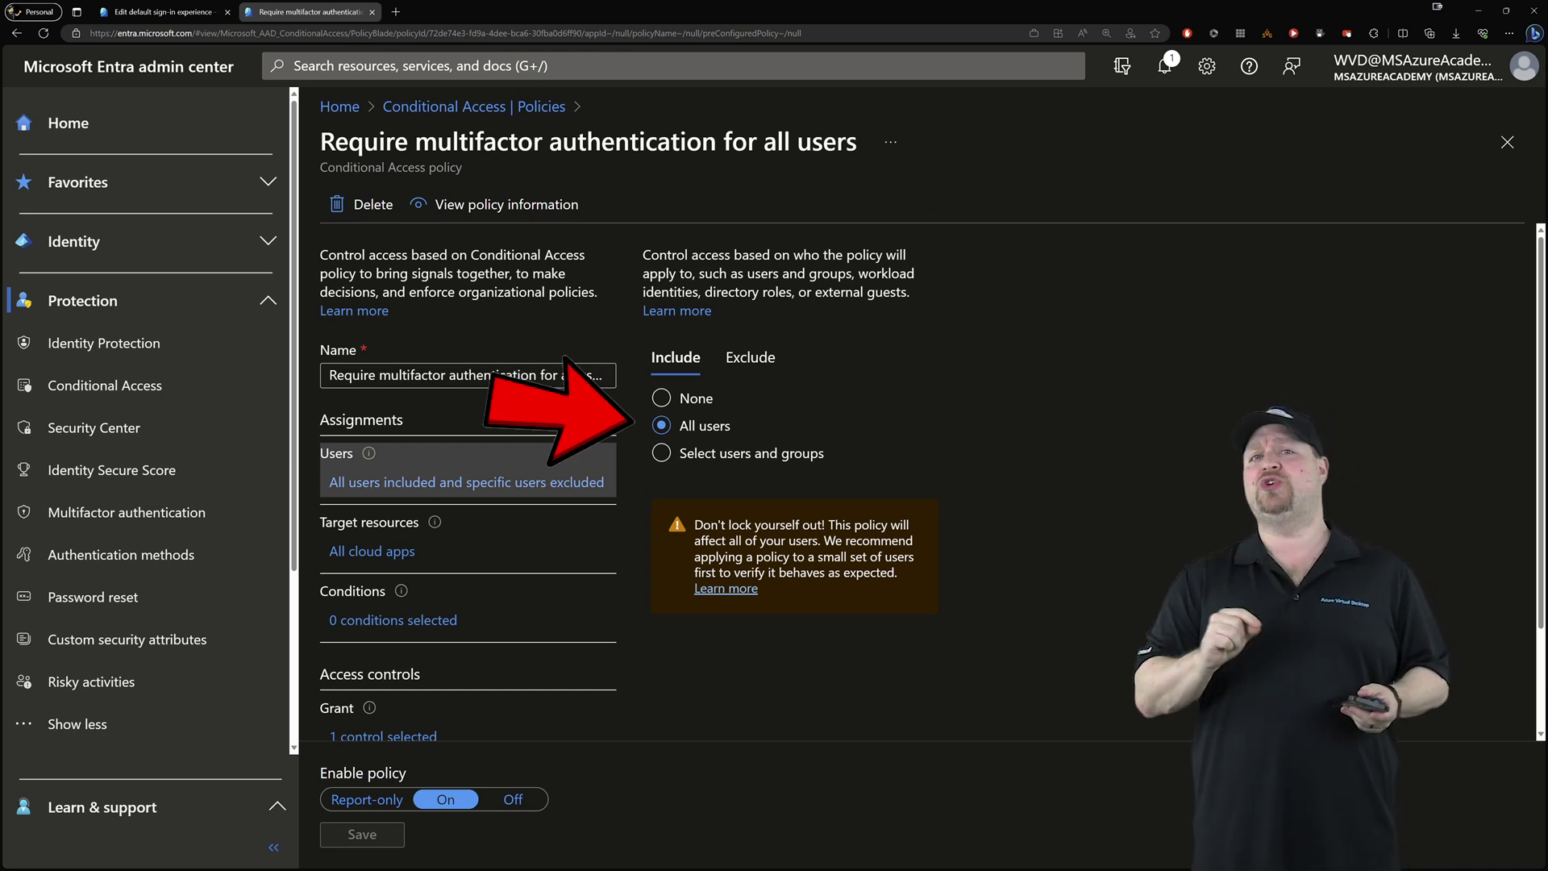
click(751, 357)
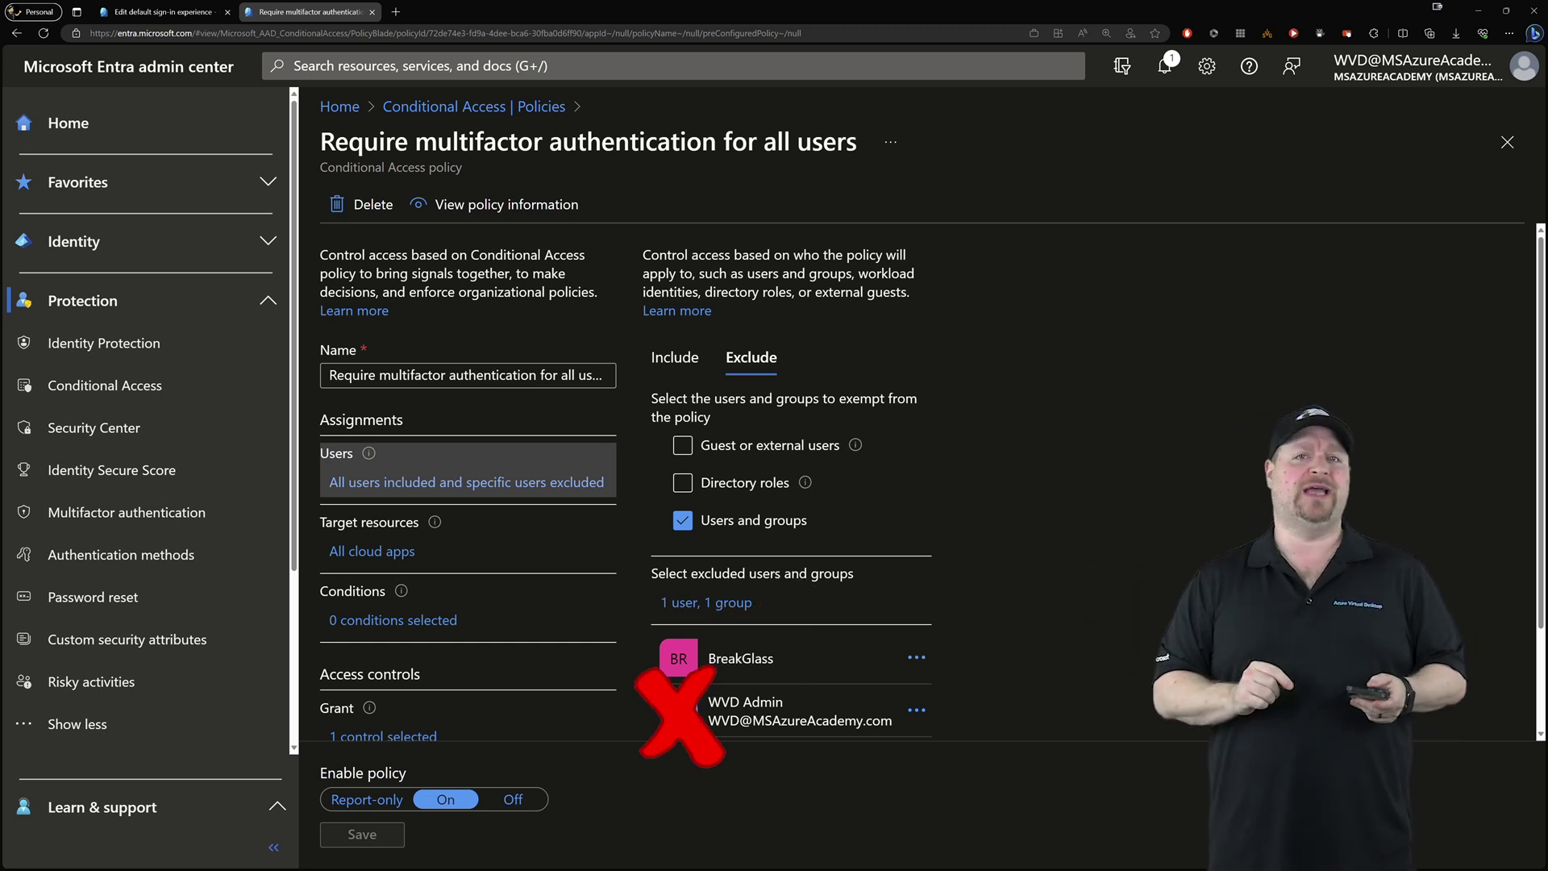
click(369, 532)
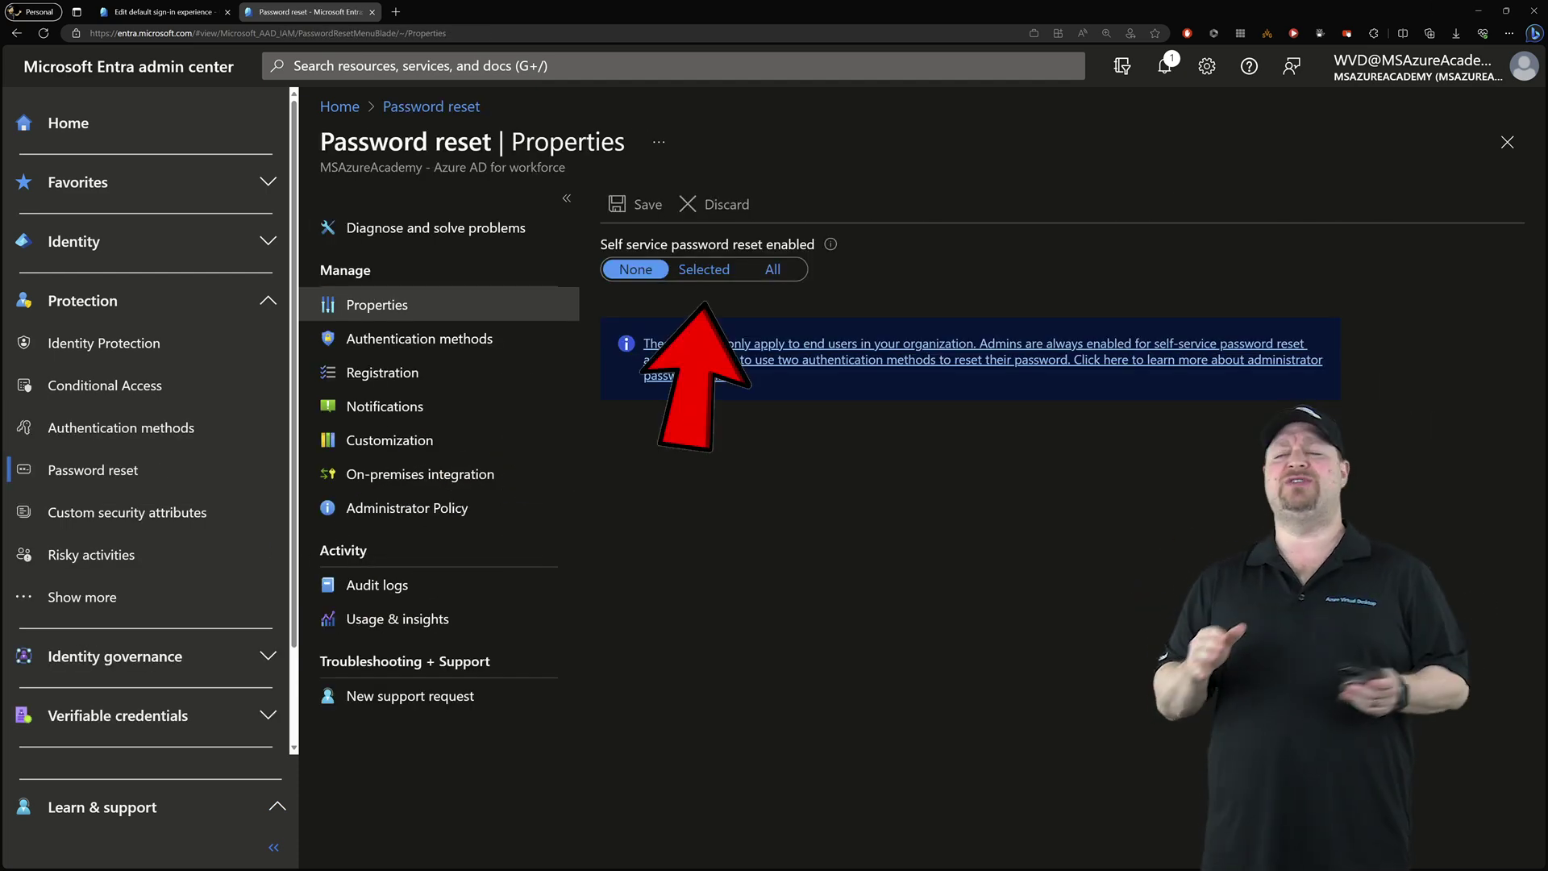
Limit password reset to the Self_Password_Reset group, then view its authentication methods settings
click(704, 270)
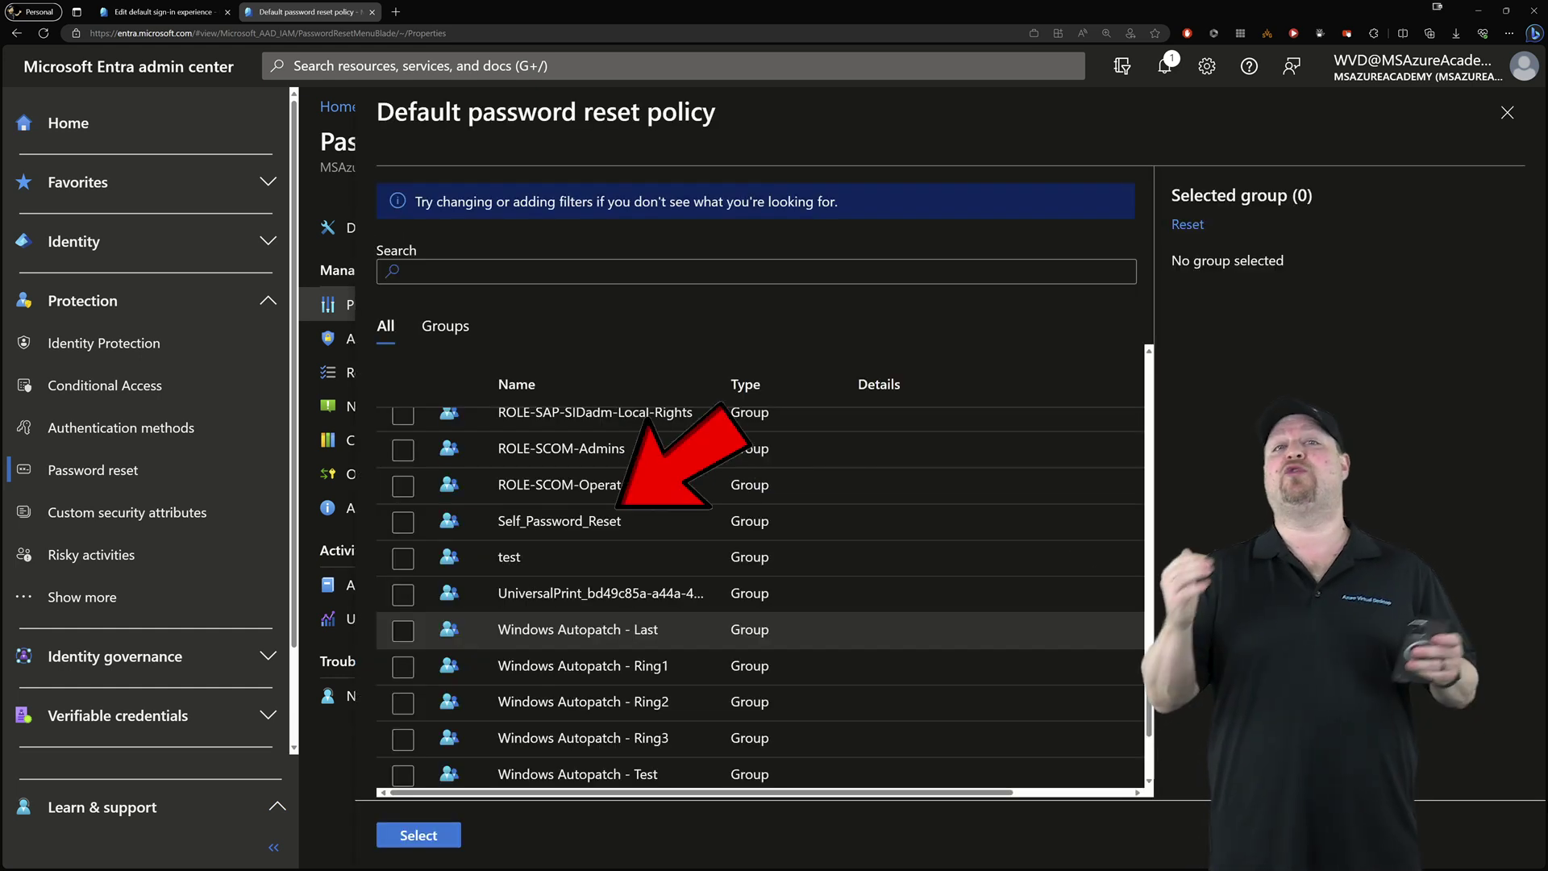
click(403, 522)
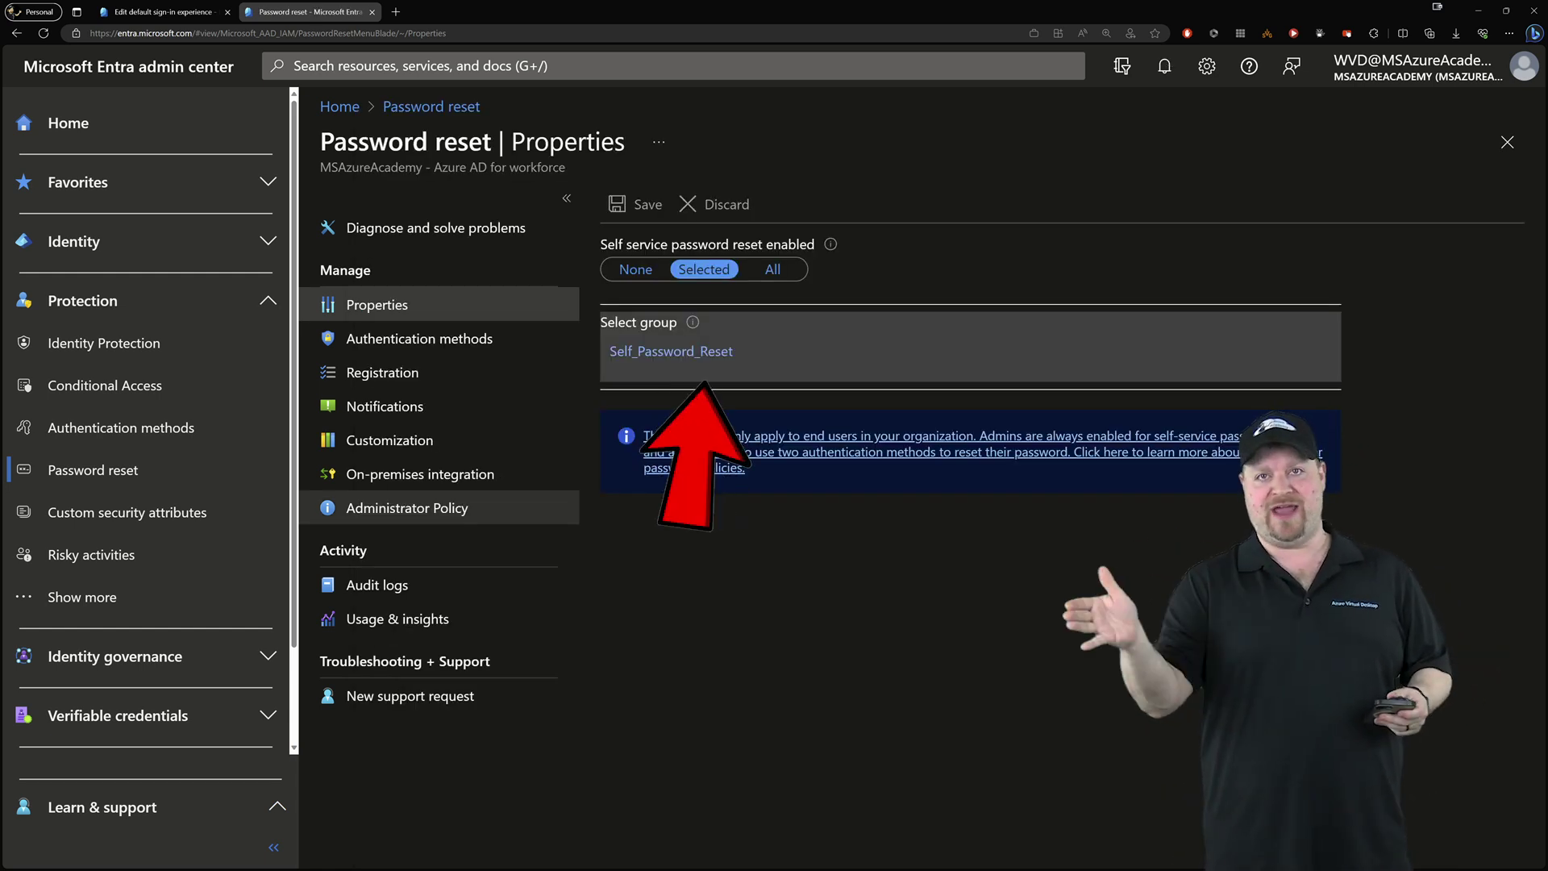
click(419, 339)
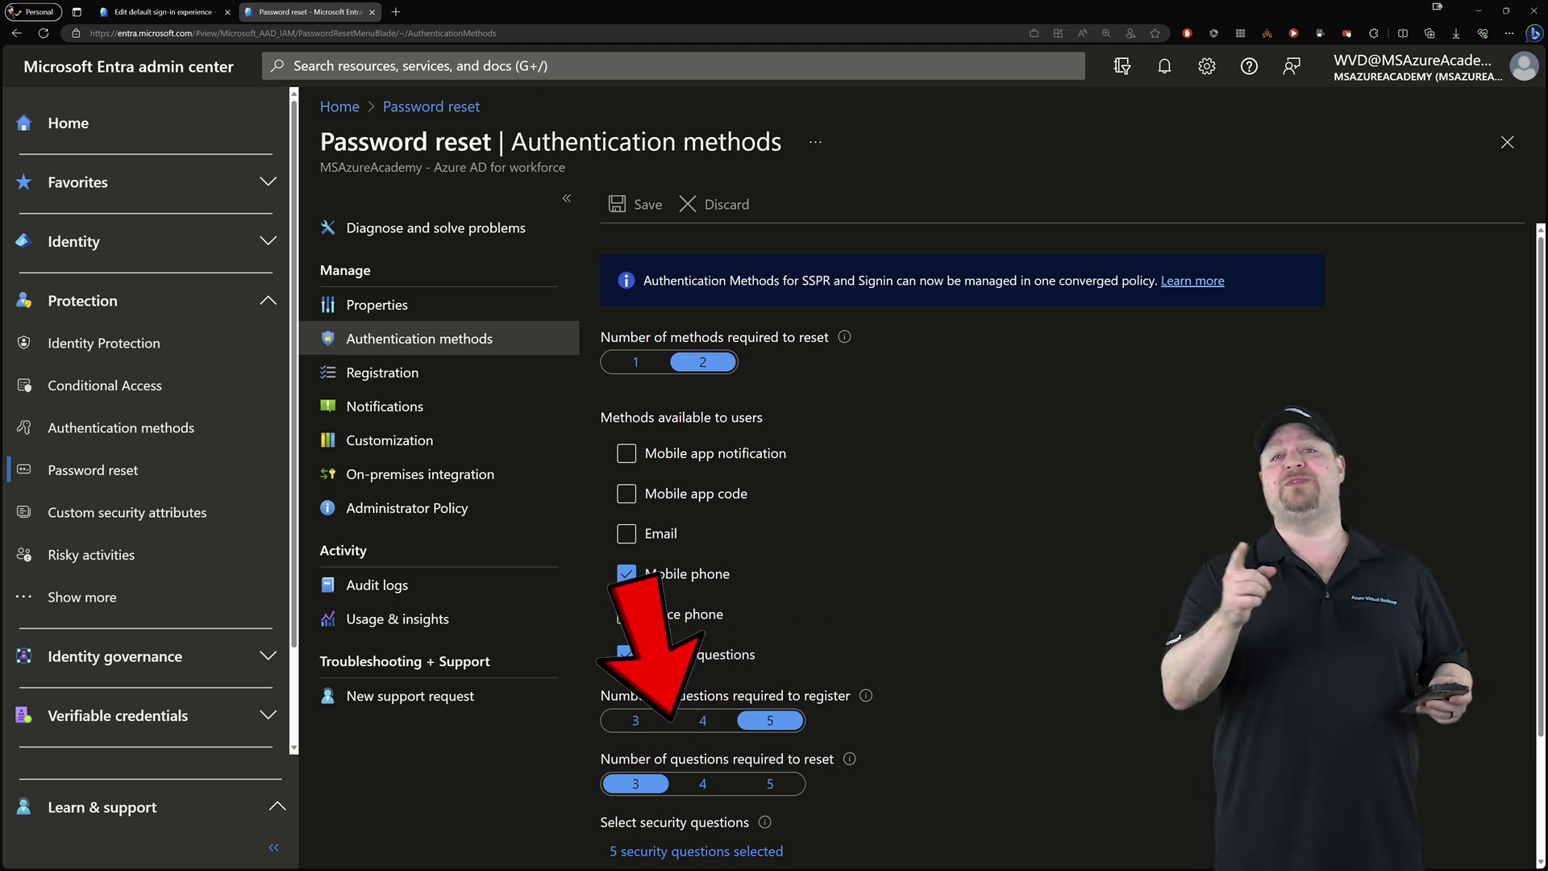
Review password reset Registration, then On-premises integration with password writeback and account unlock enabled
click(382, 371)
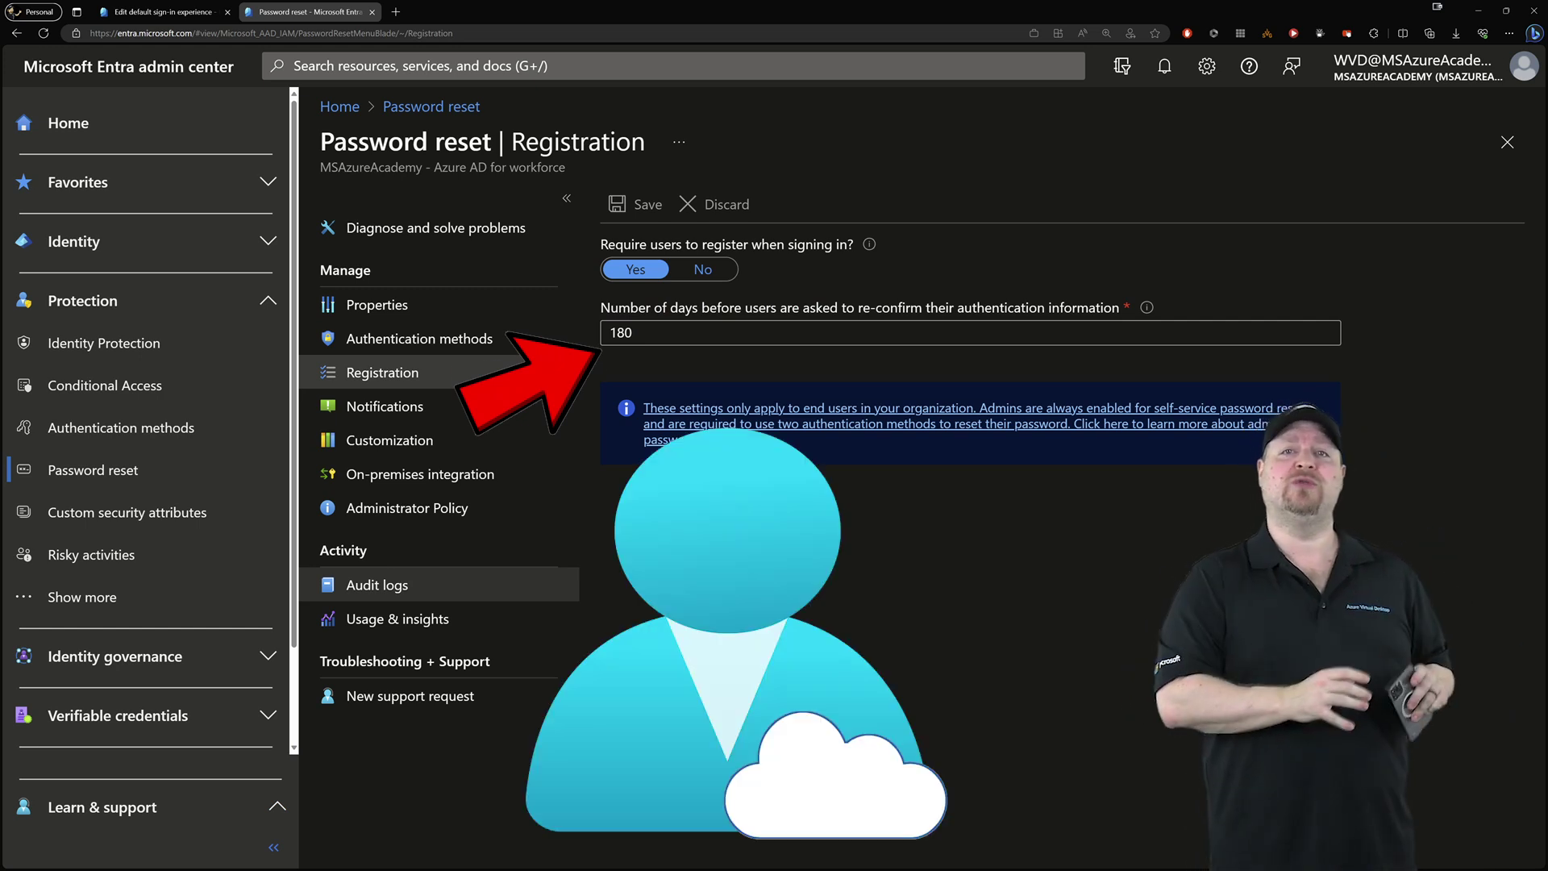
click(420, 474)
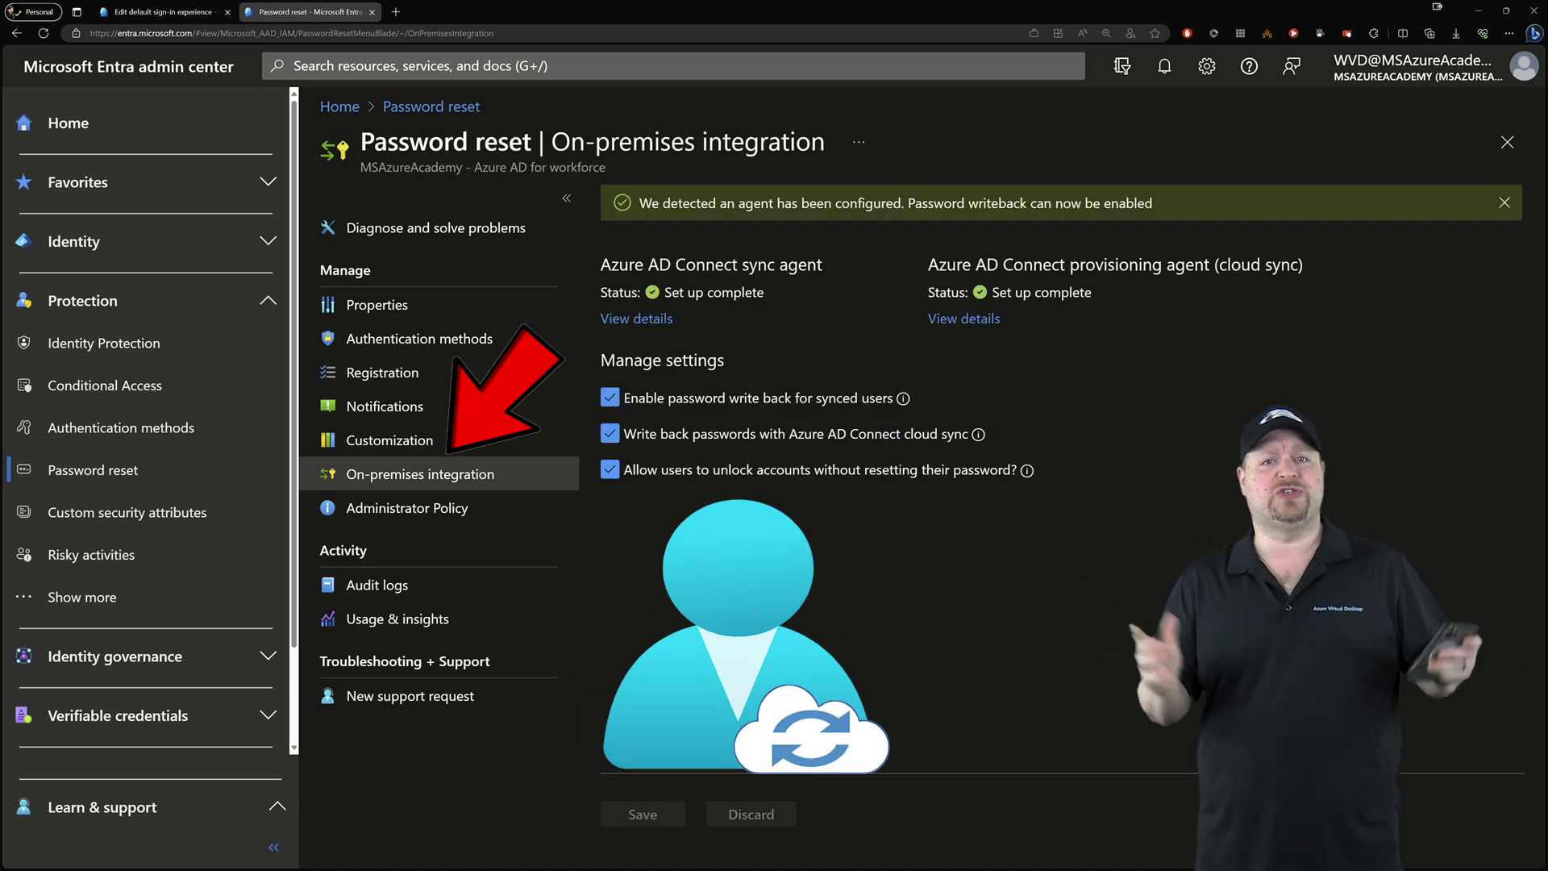